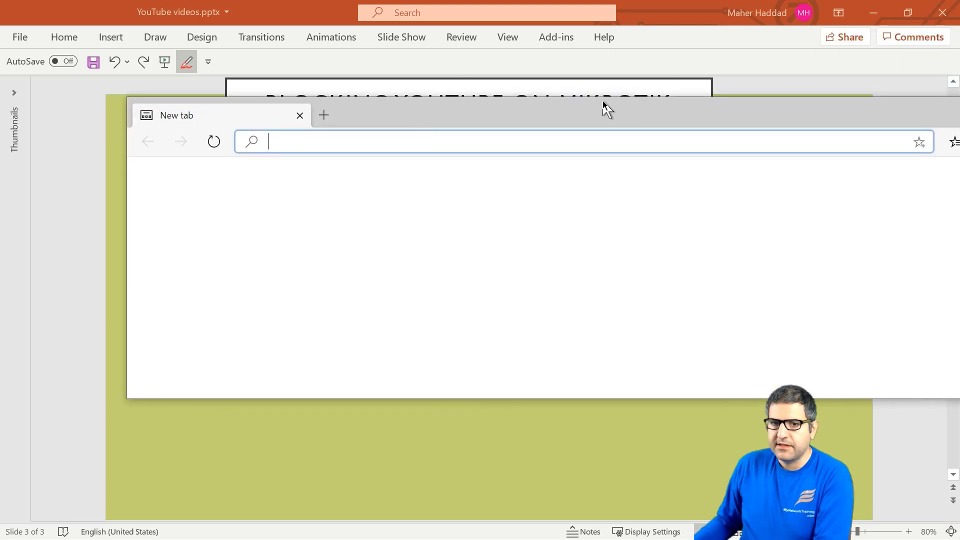
Open Edge, load the YouTube home page to confirm access, then close the browser.
{"action": "double_click", "coordinate": [603, 102]}
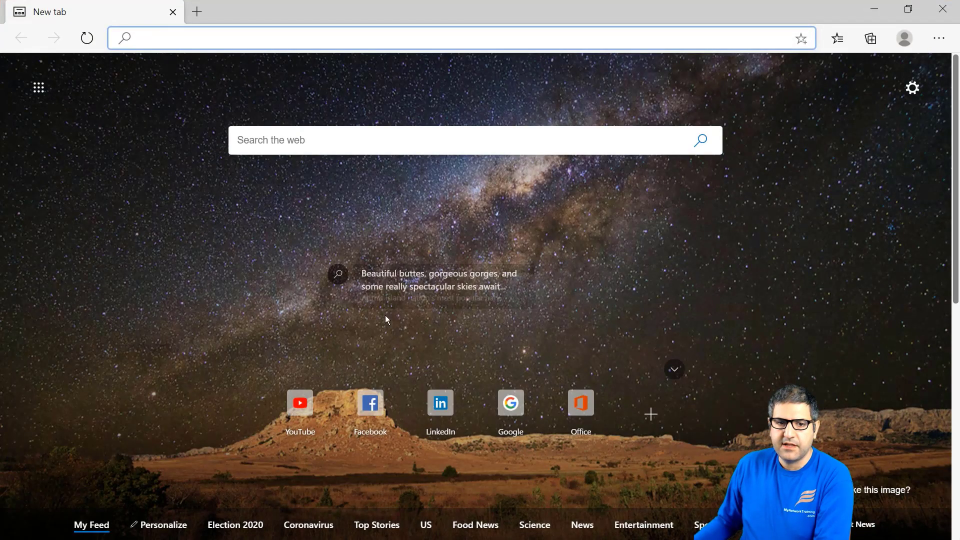
{"action": "left_click", "coordinate": [296, 408]}
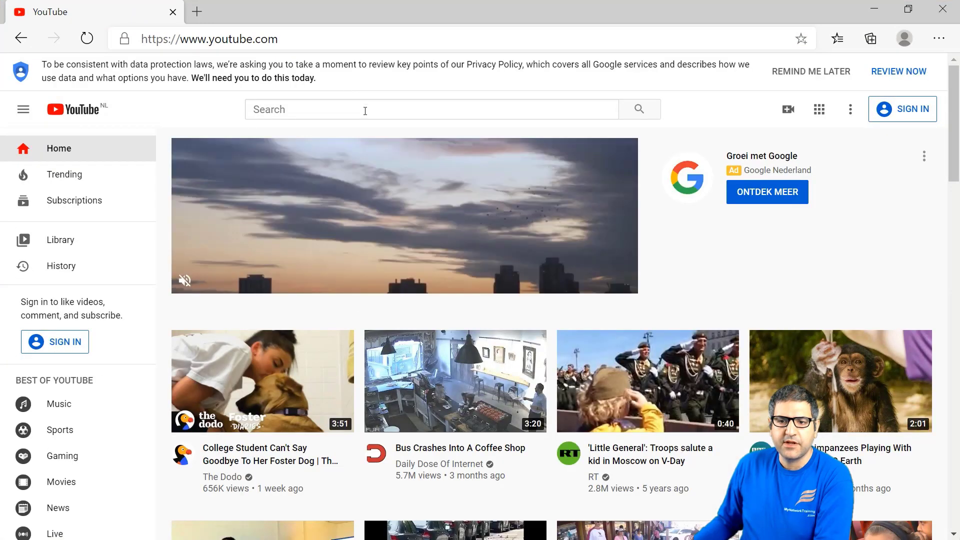
{"action": "left_click", "coordinate": [171, 12]}
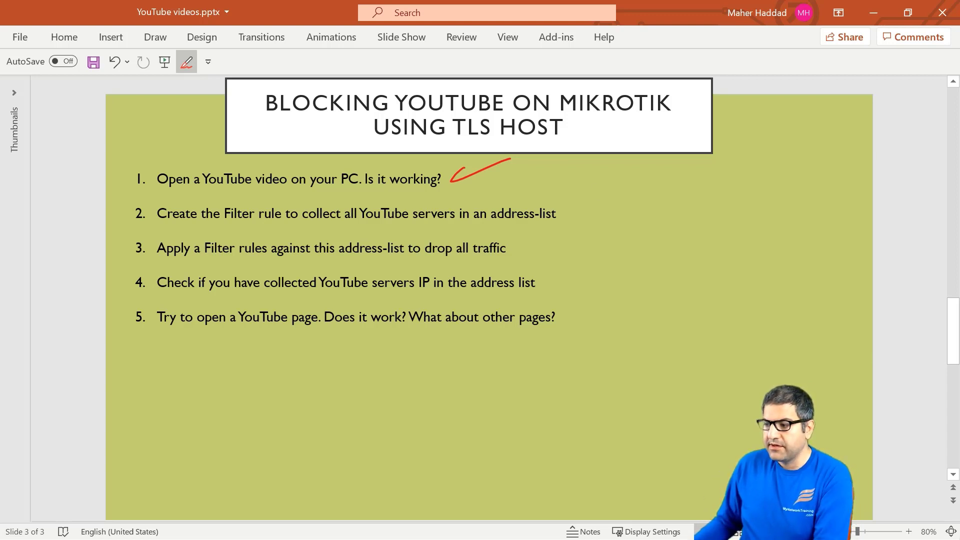
Switch to WinBox and open IP > Firewall, showing the empty Filter Rules list.
{"action": "key", "text": "alt+Tab"}
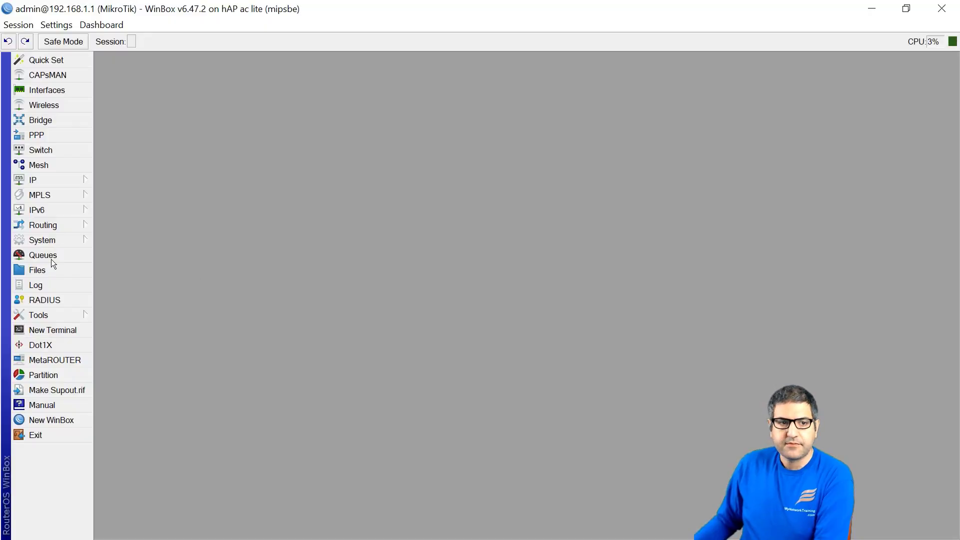
{"action": "left_click", "coordinate": [35, 181]}
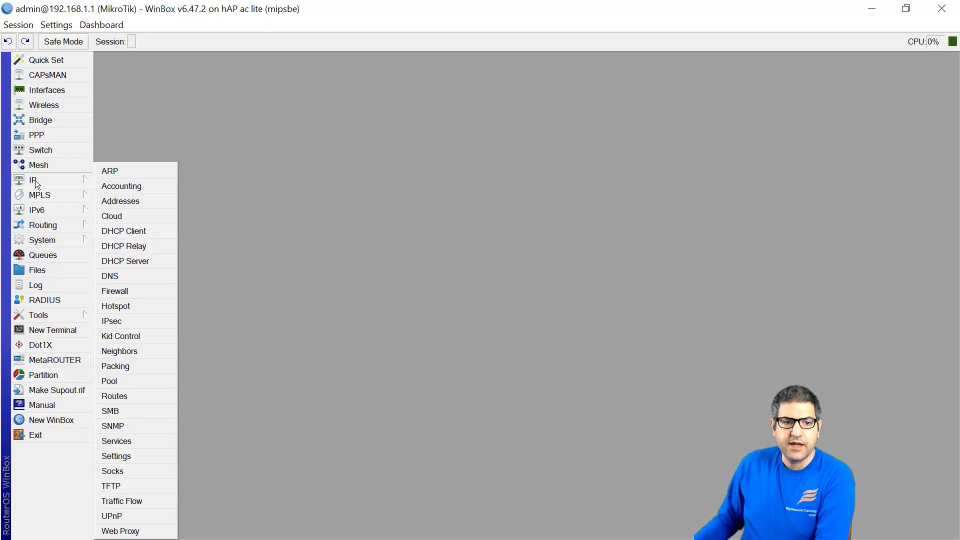
{"action": "left_click", "coordinate": [137, 291]}
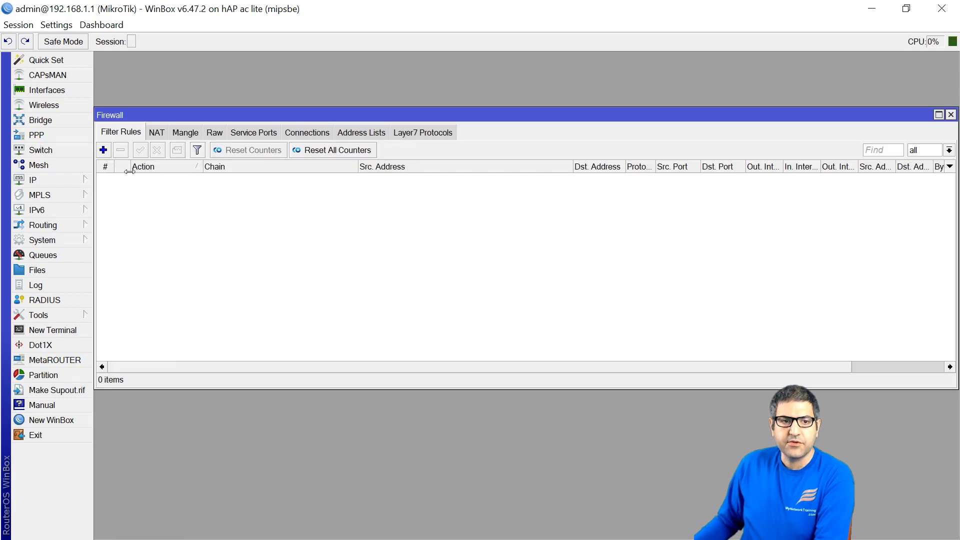
Create a filter rule with chain forward, source 192.168.1.0/24, protocol tcp, destination port 443.
{"action": "left_click", "coordinate": [103, 150]}
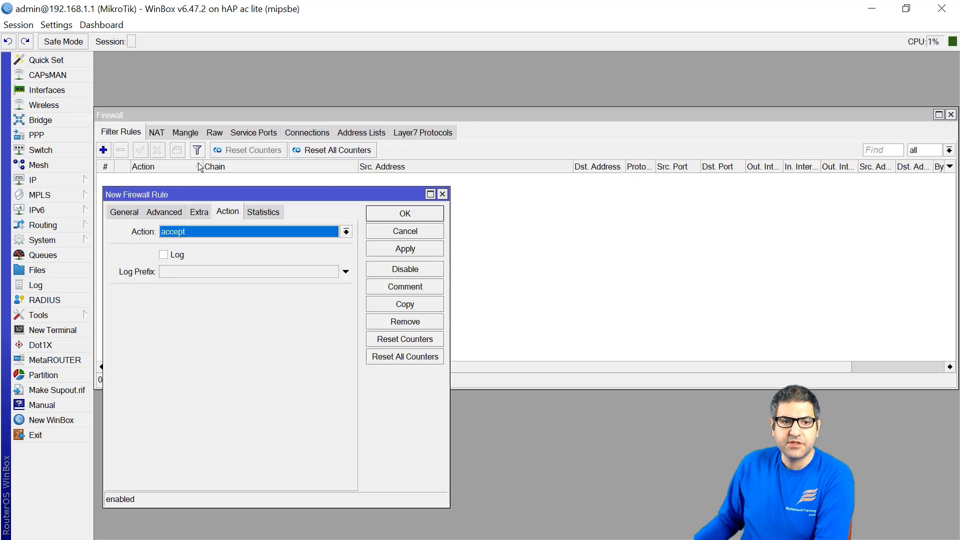
{"action": "left_click", "coordinate": [120, 213]}
{"action": "left_click", "coordinate": [231, 234]}
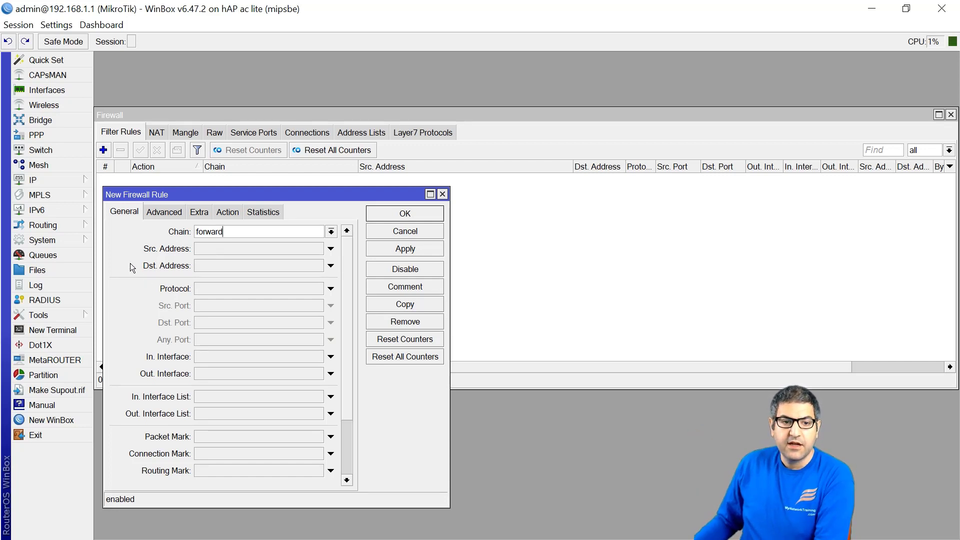
{"action": "left_click", "coordinate": [217, 248]}
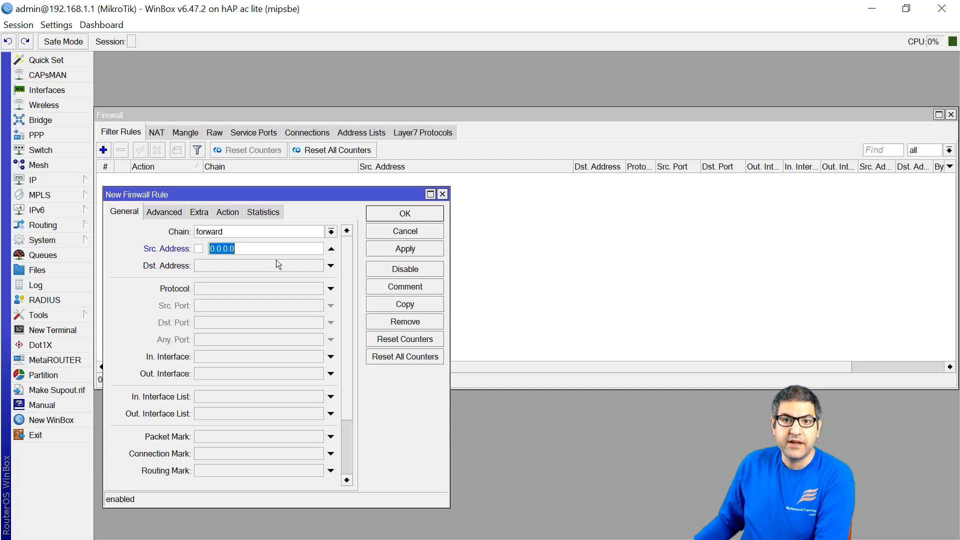
{"action": "type", "text": "19"}
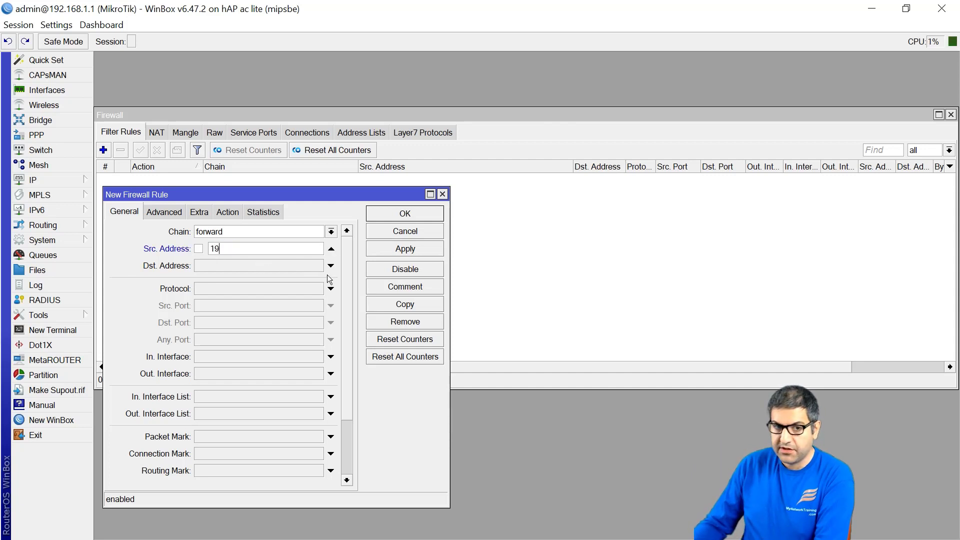
{"action": "type", "text": "2.168.1.0"}
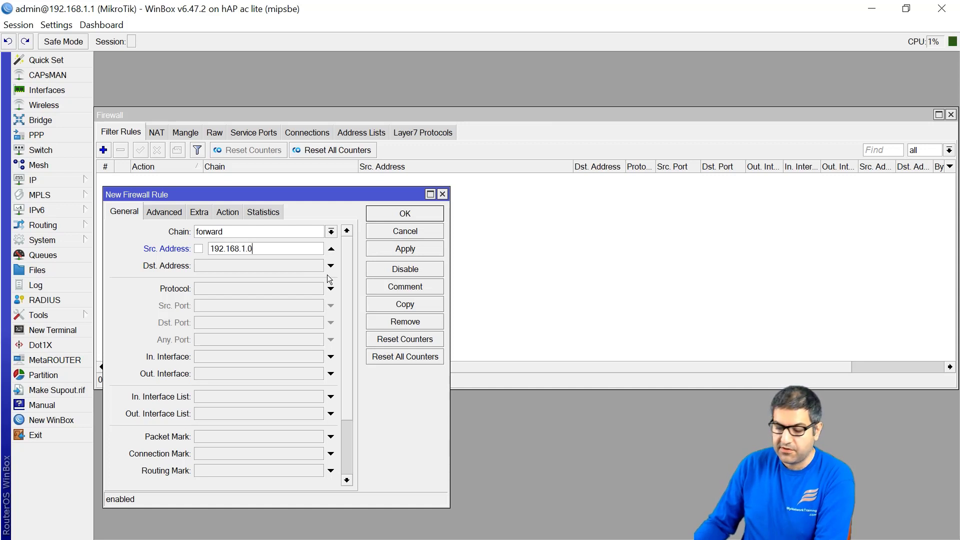
{"action": "type", "text": "/24"}
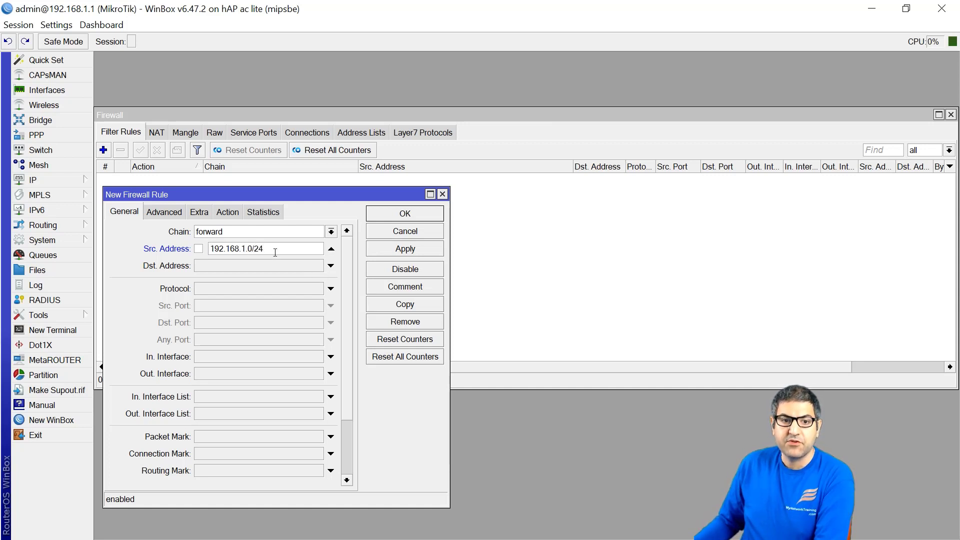
{"action": "left_click_drag", "start_coordinate": [263, 249], "coordinate": [210, 249]}
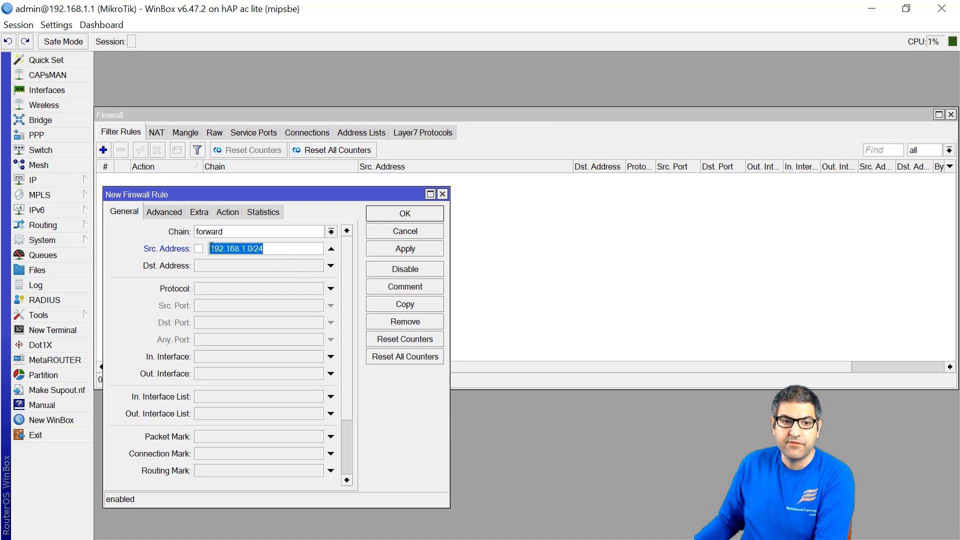
{"action": "left_click", "coordinate": [279, 250]}
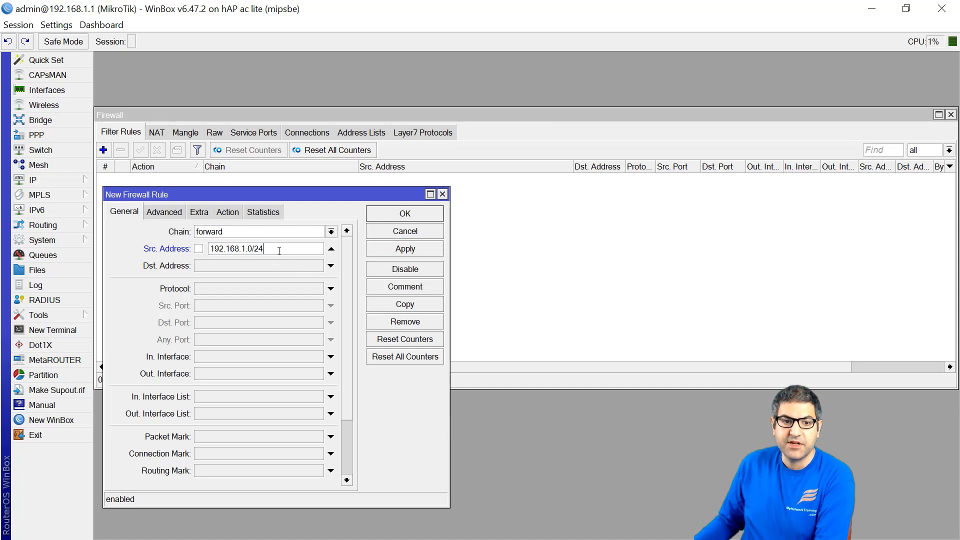
{"action": "left_click", "coordinate": [232, 288]}
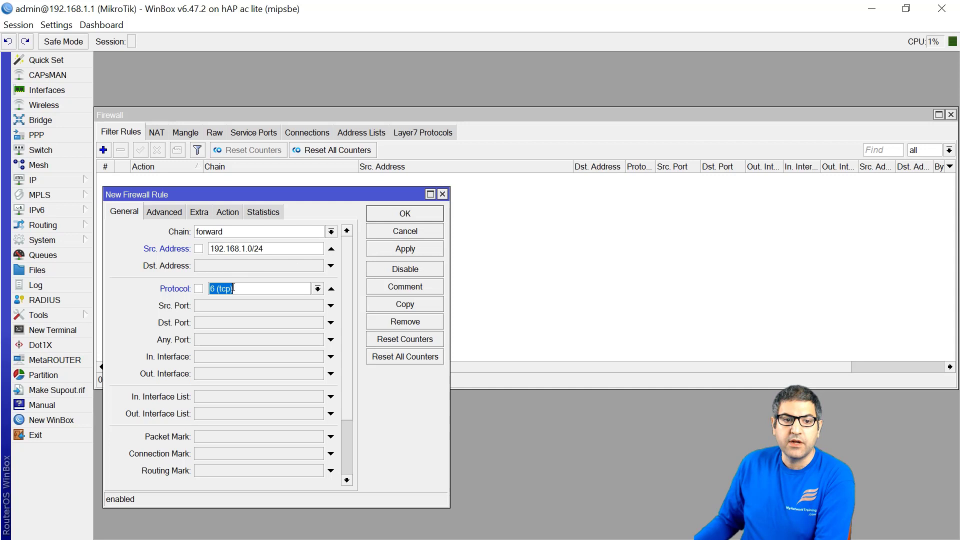
{"action": "left_click", "coordinate": [223, 322]}
{"action": "type", "text": "443"}
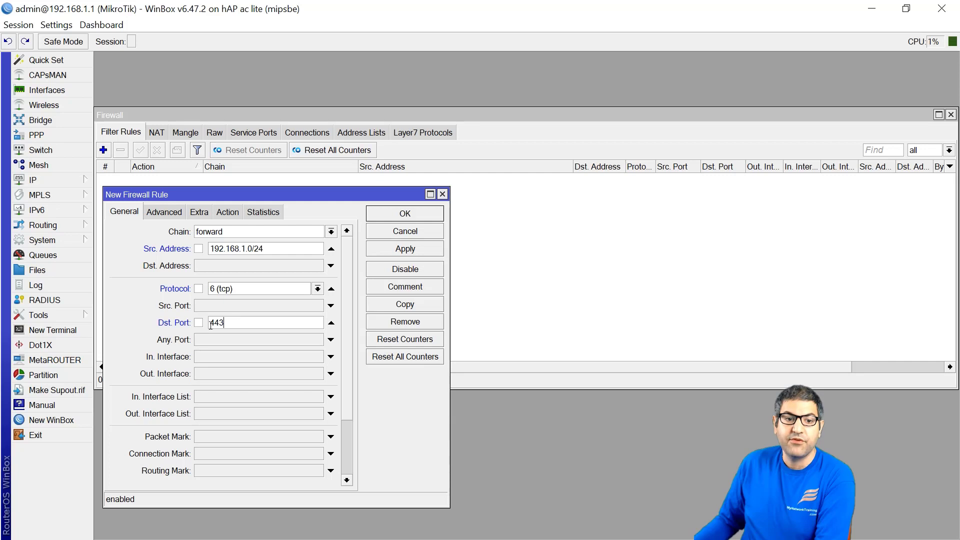
Set the rule's Advanced TLS Host match to *youtube*.
{"action": "left_click", "coordinate": [165, 213]}
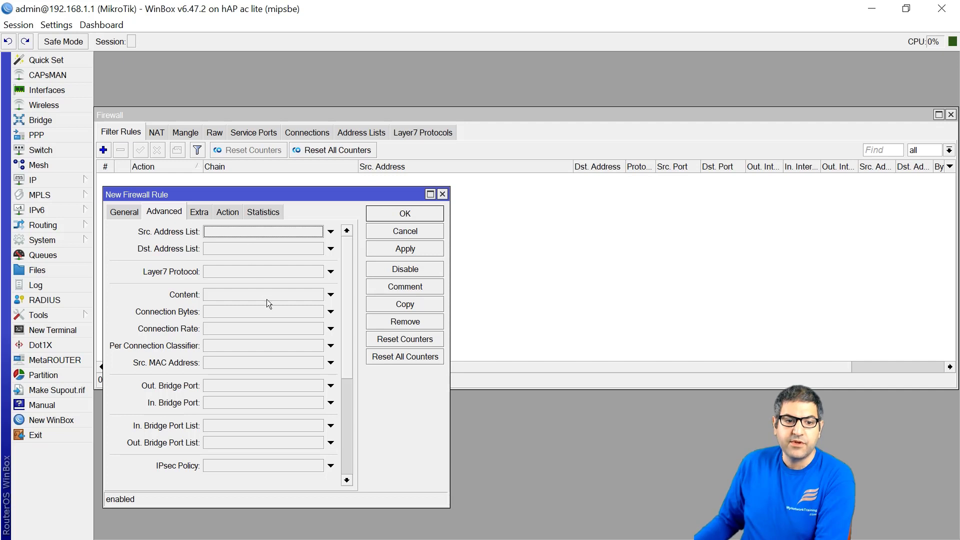
{"action": "scroll", "coordinate": [349, 286], "scroll_direction": "down", "scroll_amount": 4}
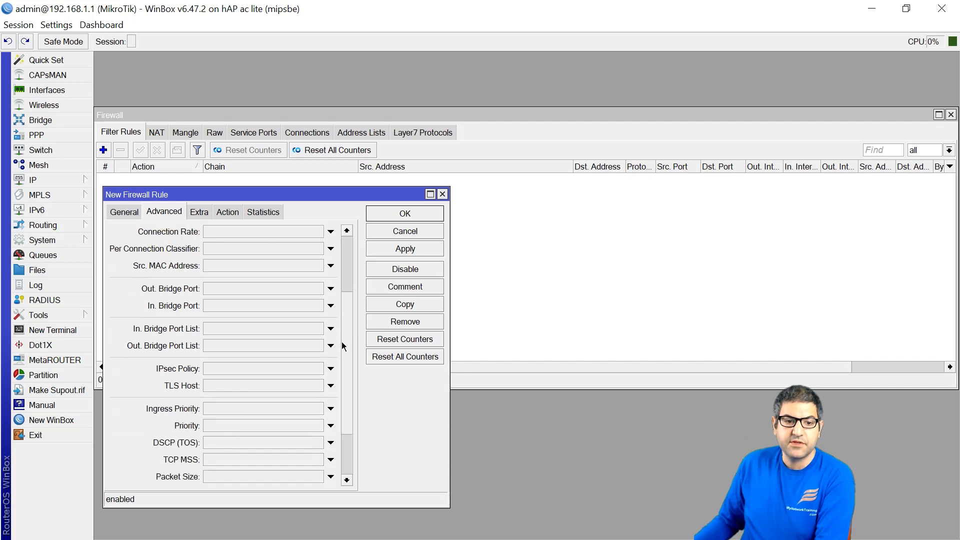
{"action": "left_click", "coordinate": [219, 313]}
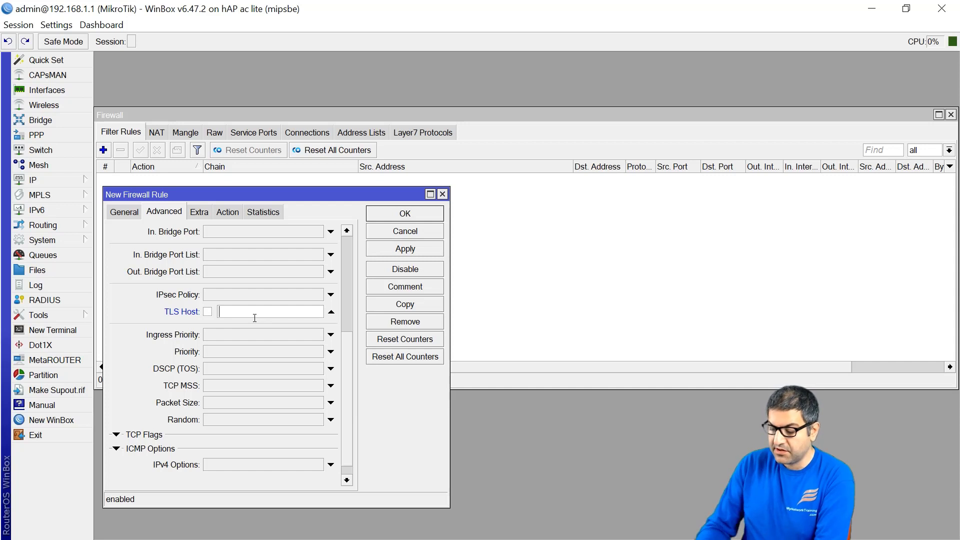
{"action": "type", "text": "*"}
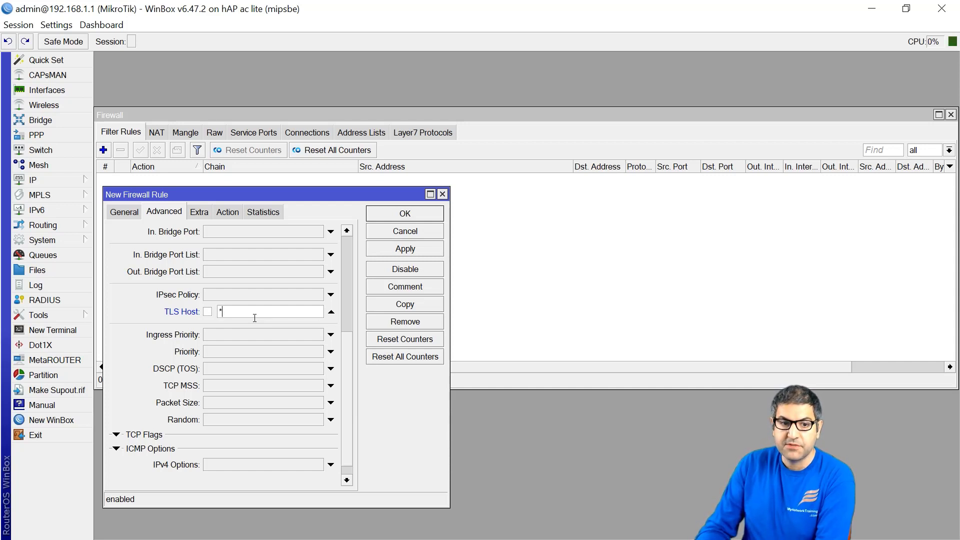
{"action": "type", "text": "youtu"}
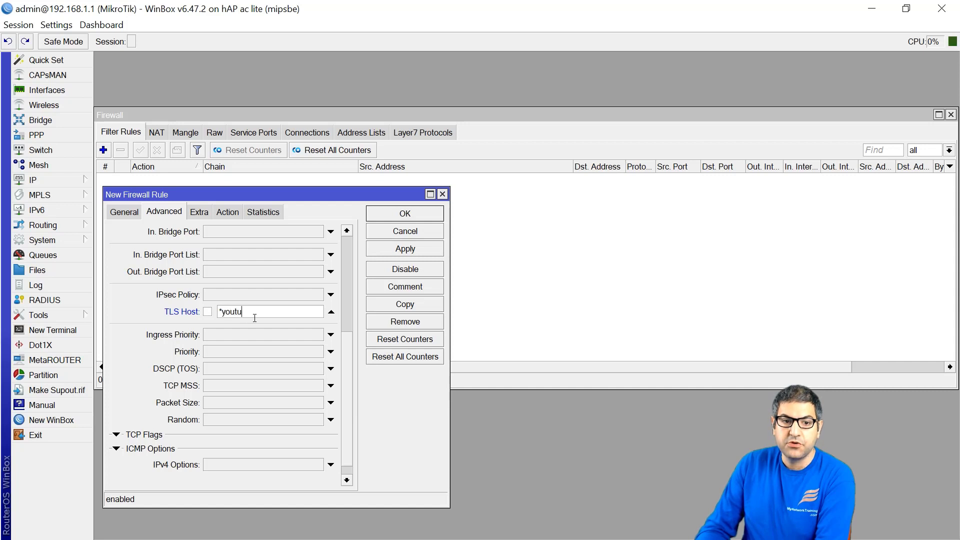
{"action": "type", "text": "be"}
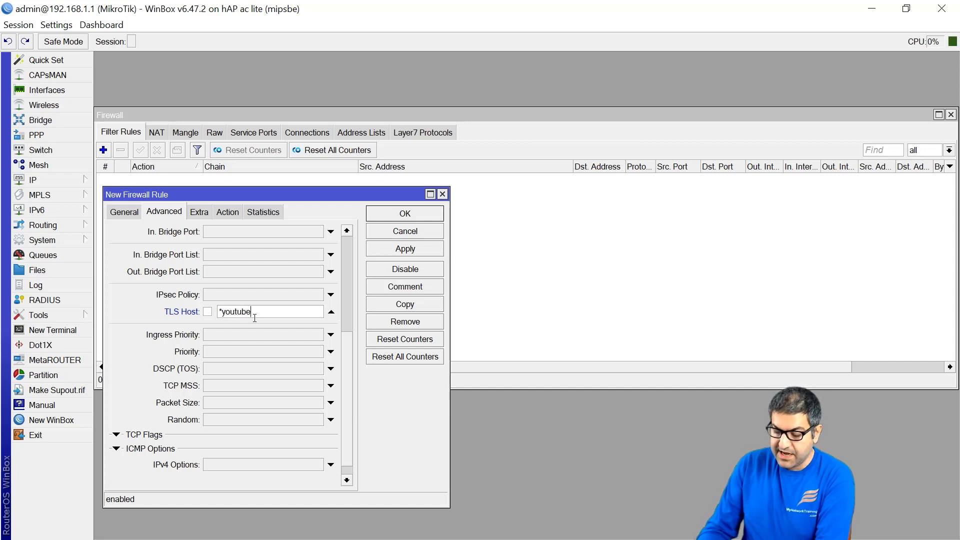
{"action": "type", "text": "*"}
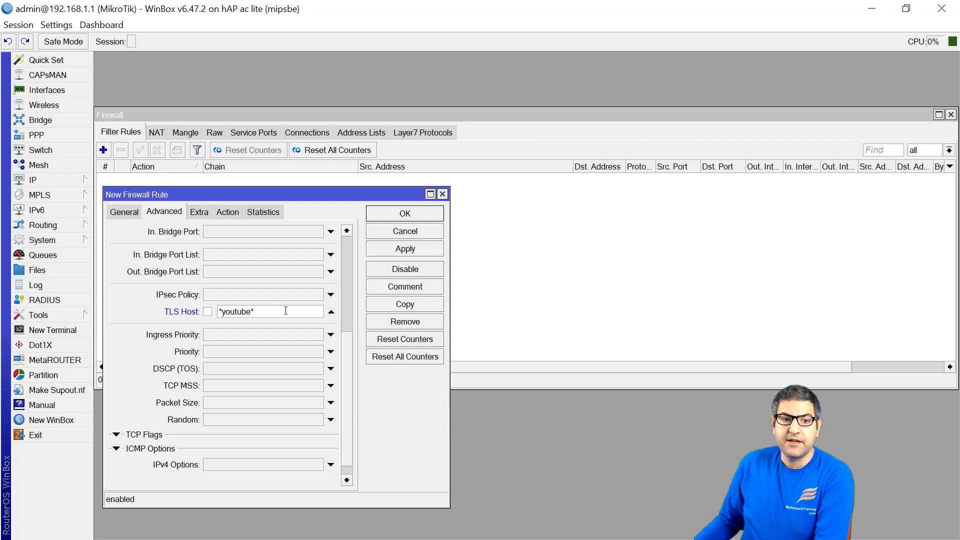
{"action": "left_click", "coordinate": [123, 212]}
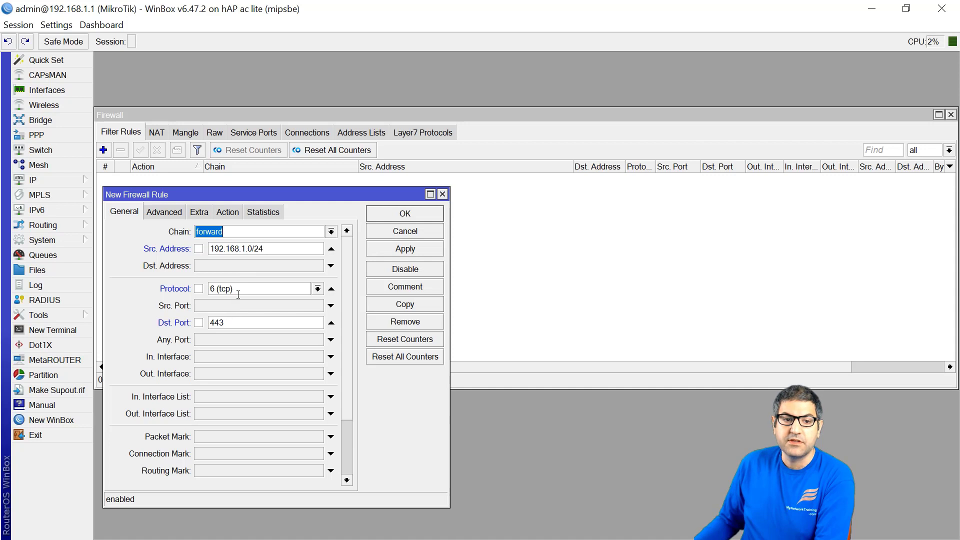
{"action": "left_click", "coordinate": [171, 215]}
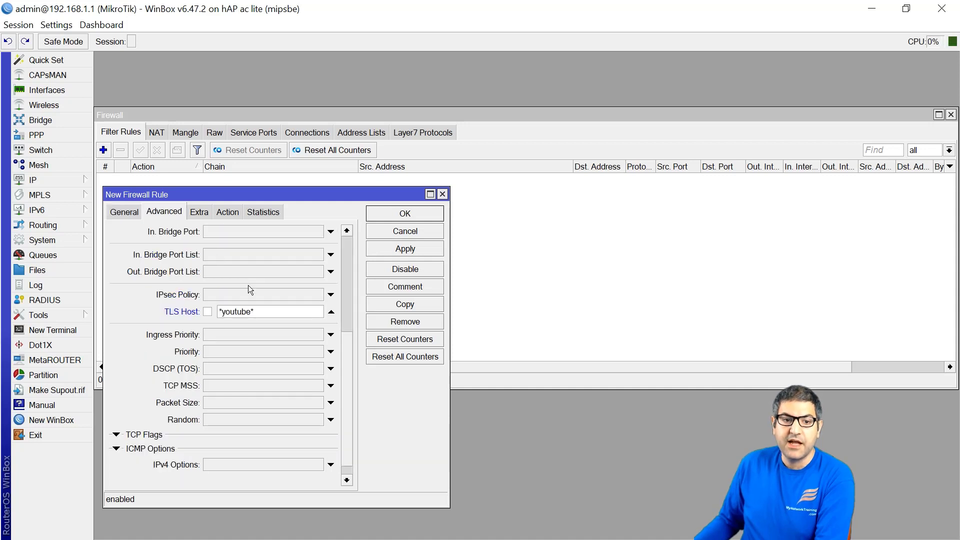
{"action": "mouse_move", "coordinate": [269, 312]}
{"action": "left_mouse_down"}
{"action": "mouse_move", "coordinate": [217, 311]}
{"action": "mouse_move", "coordinate": [260, 311]}
{"action": "left_mouse_up"}
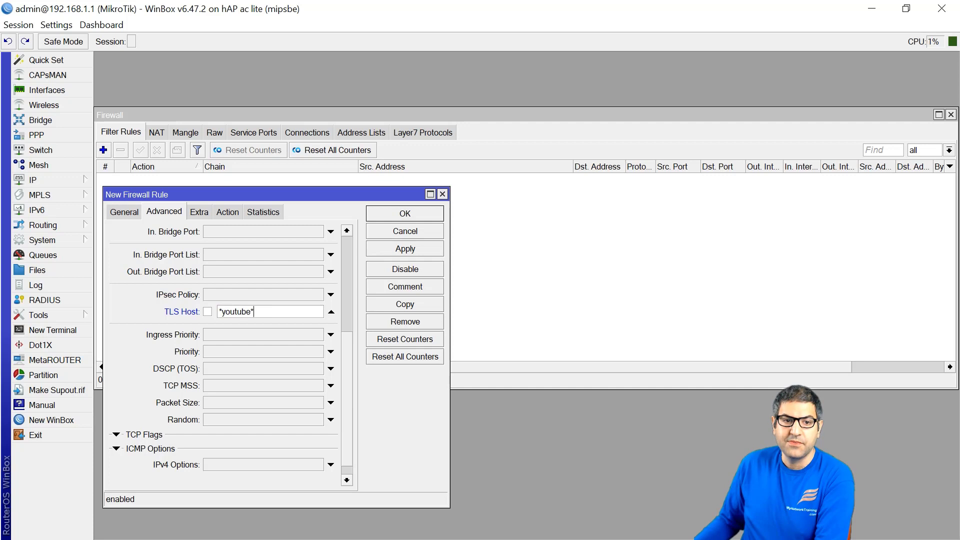
Set the action to add dst to address list, with list Youtube and timeout 30d 00:00:00.
{"action": "left_click", "coordinate": [233, 214]}
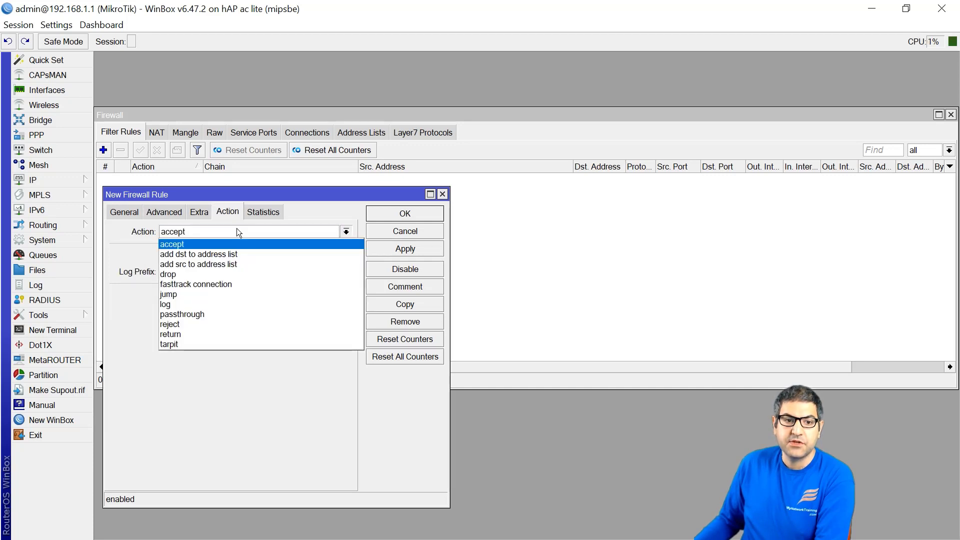
{"action": "left_click", "coordinate": [227, 253]}
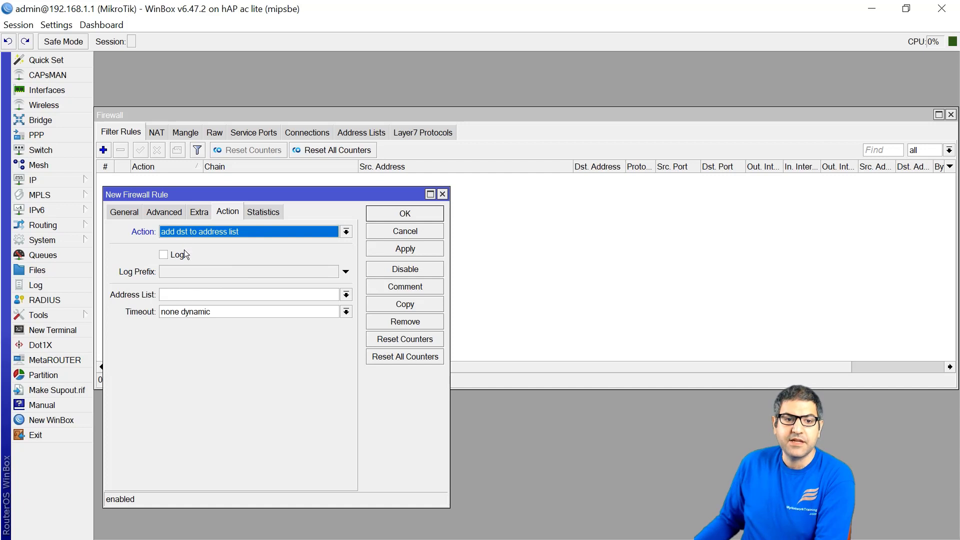
{"action": "left_click", "coordinate": [225, 294]}
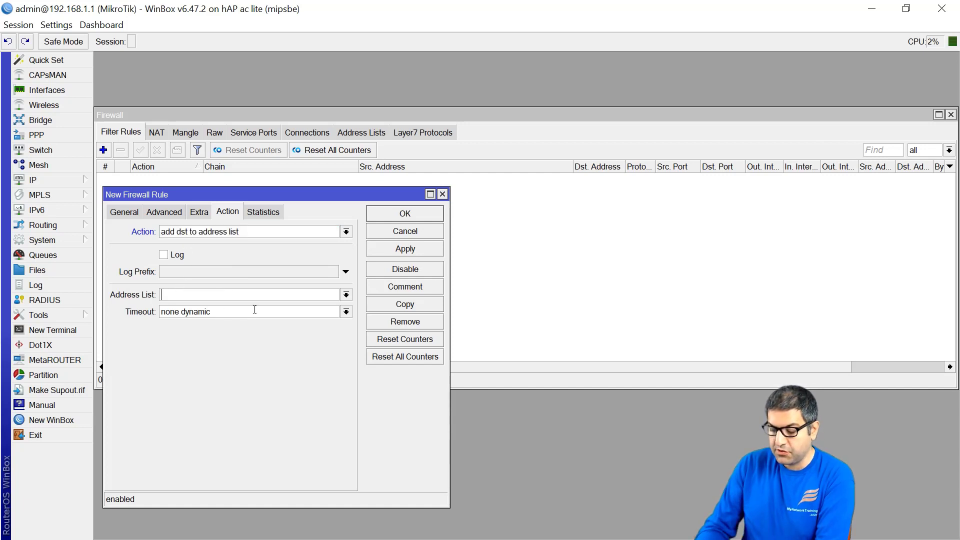
{"action": "type", "text": "Youtub"}
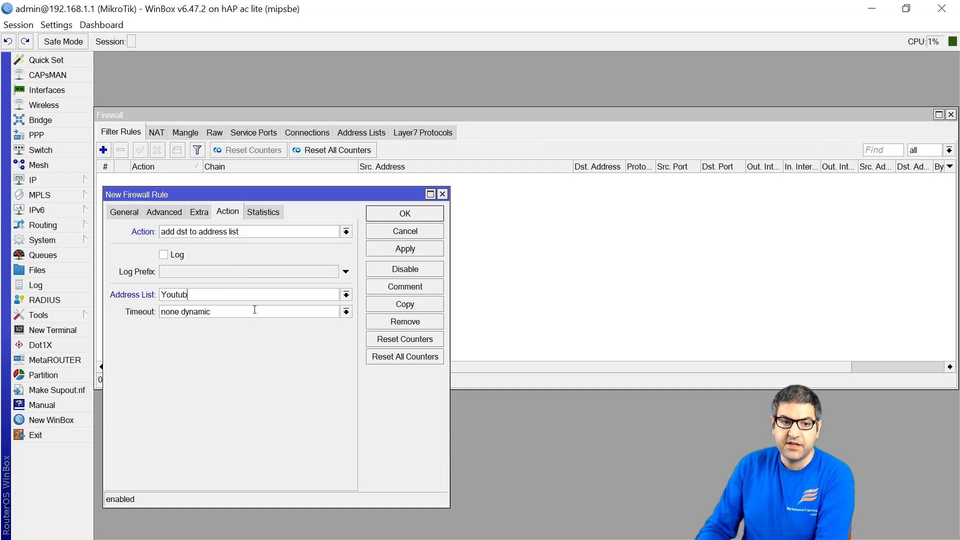
{"action": "type", "text": "e"}
{"action": "left_click_drag", "start_coordinate": [210, 311], "coordinate": [154, 301]}
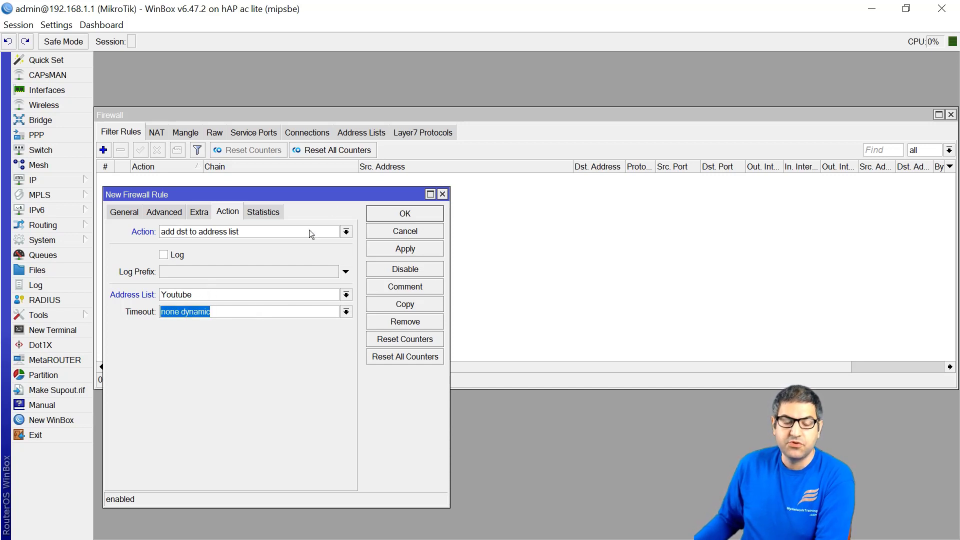
{"action": "type", "text": "30d"}
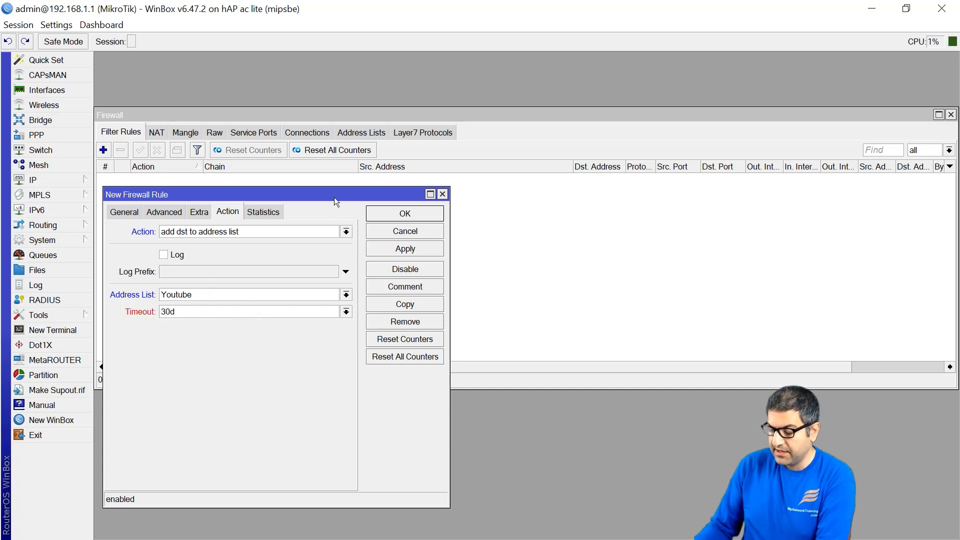
{"action": "type", "text": " 00"}
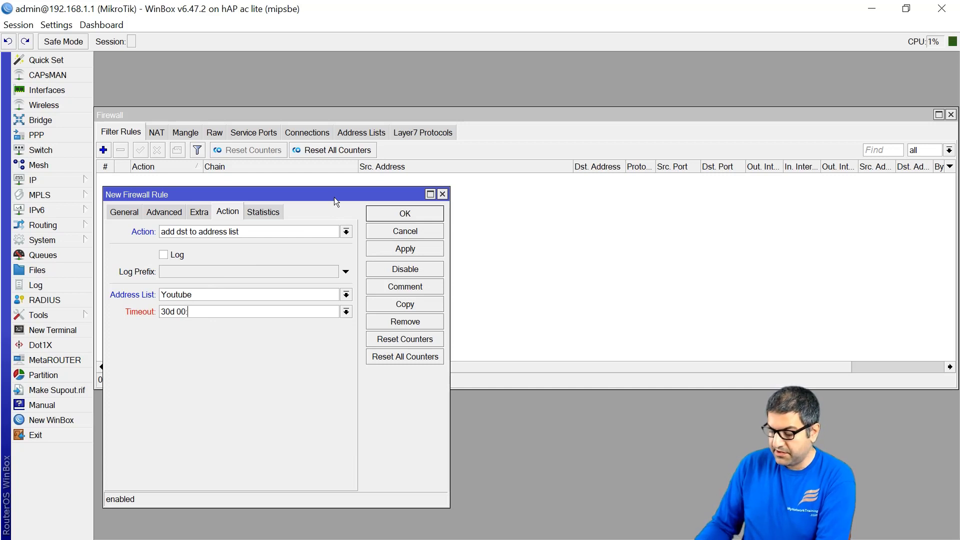
{"action": "type", "text": ":00:00"}
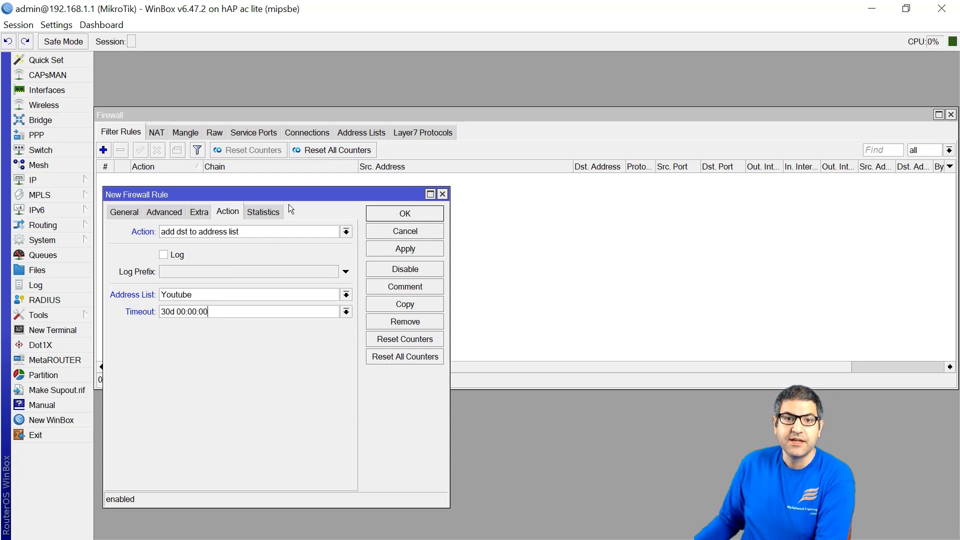
{"action": "left_click", "coordinate": [128, 215]}
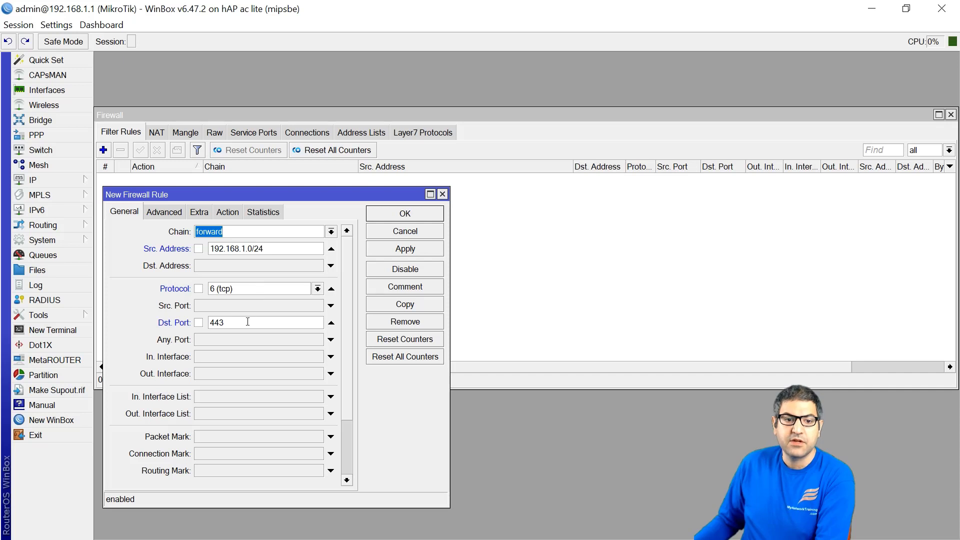
{"action": "left_click", "coordinate": [167, 211]}
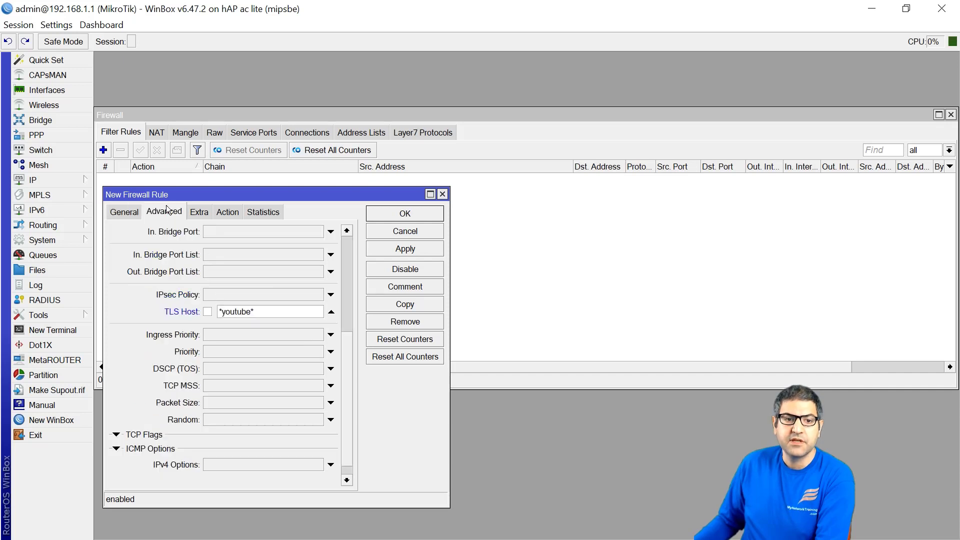
{"action": "left_click_drag", "start_coordinate": [254, 311], "coordinate": [219, 312]}
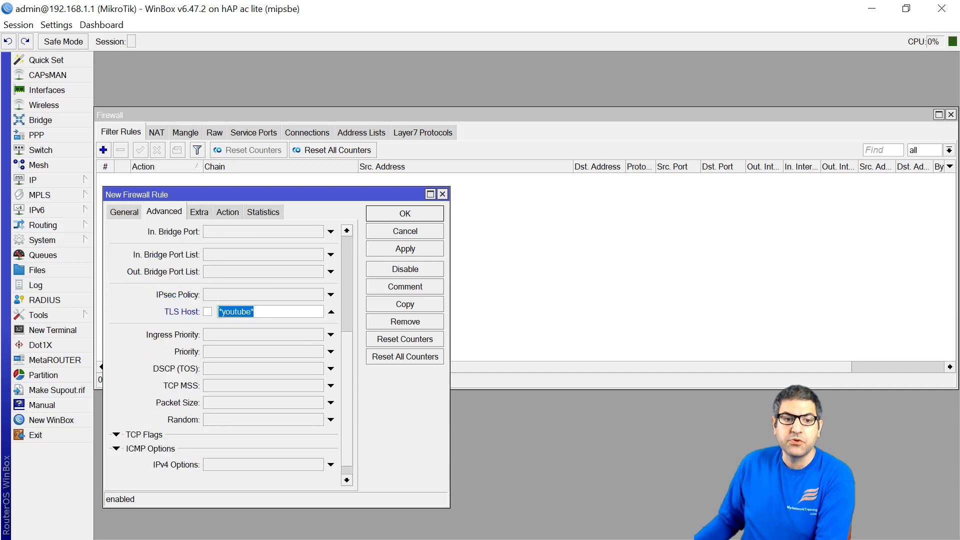
{"action": "left_click", "coordinate": [254, 311]}
{"action": "left_click", "coordinate": [229, 212]}
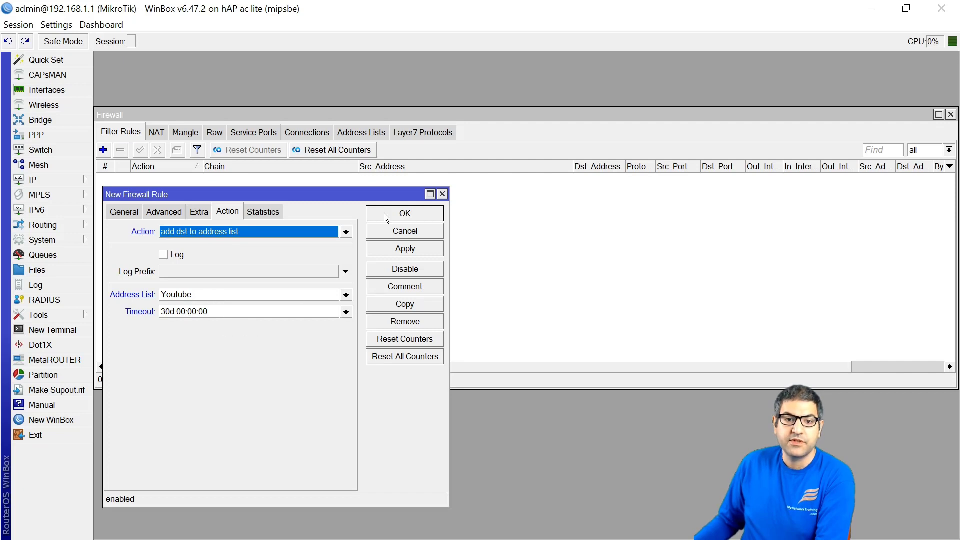
Save the rule and select it as rule 0 in Filter Rules.
{"action": "left_click", "coordinate": [415, 215]}
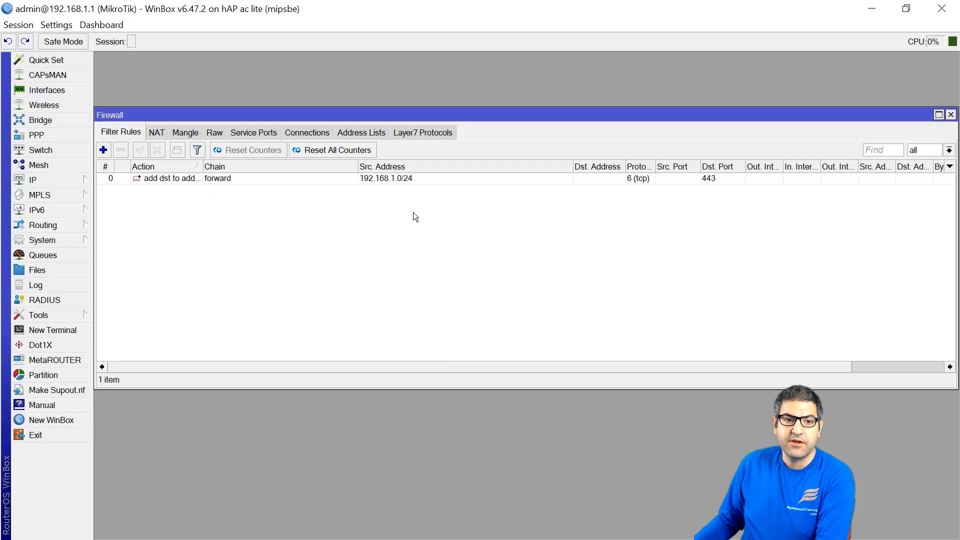
{"action": "left_click", "coordinate": [211, 182]}
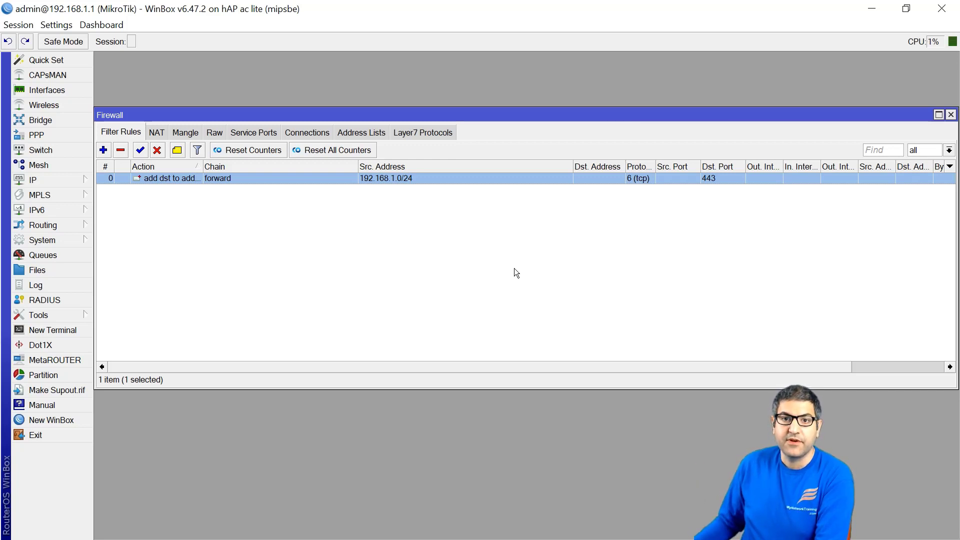
Open Address Lists and step through the Youtube entries from 216.58.211.110 to 172.217.17.78.
{"action": "left_click", "coordinate": [366, 132]}
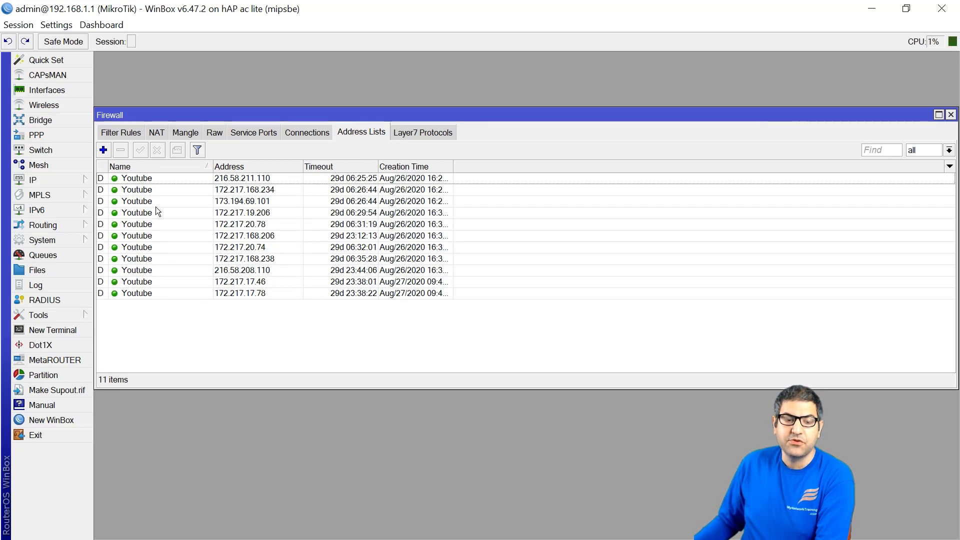
{"action": "left_click", "coordinate": [256, 178]}
{"action": "left_click", "coordinate": [256, 188]}
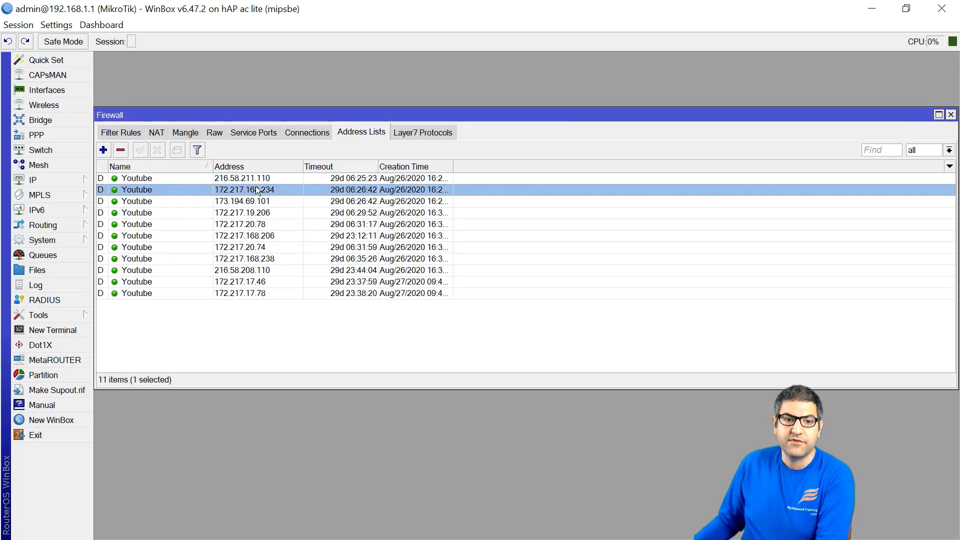
{"action": "left_click", "coordinate": [252, 202]}
{"action": "left_click", "coordinate": [252, 213]}
{"action": "left_click", "coordinate": [253, 224]}
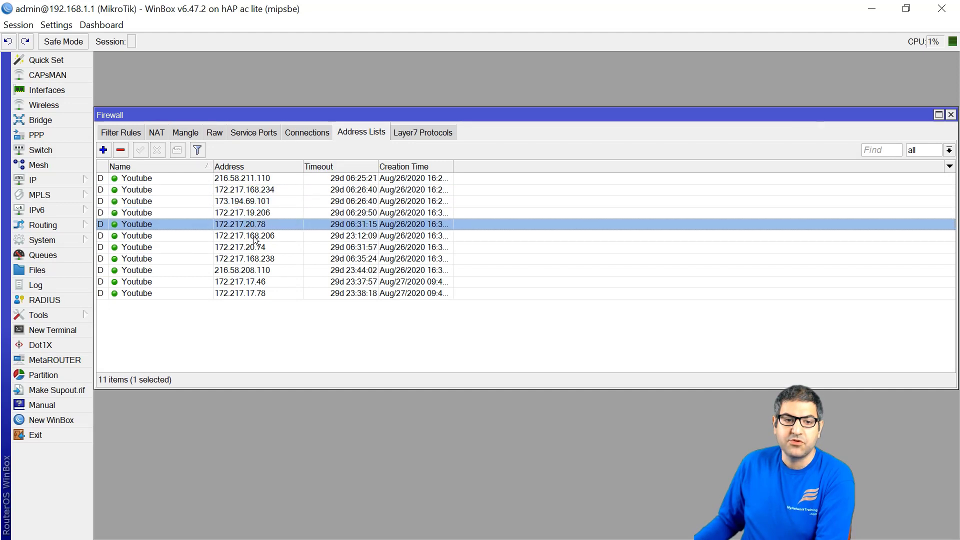
{"action": "left_click", "coordinate": [253, 236]}
{"action": "left_click", "coordinate": [252, 247]}
{"action": "left_click", "coordinate": [251, 259]}
{"action": "left_click", "coordinate": [249, 270]}
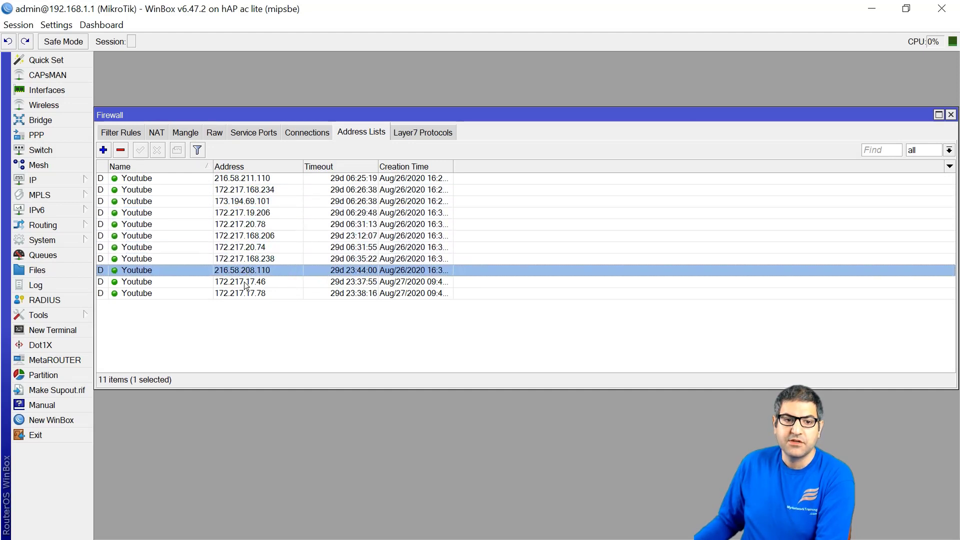
{"action": "left_click", "coordinate": [245, 282]}
{"action": "left_click", "coordinate": [244, 291]}
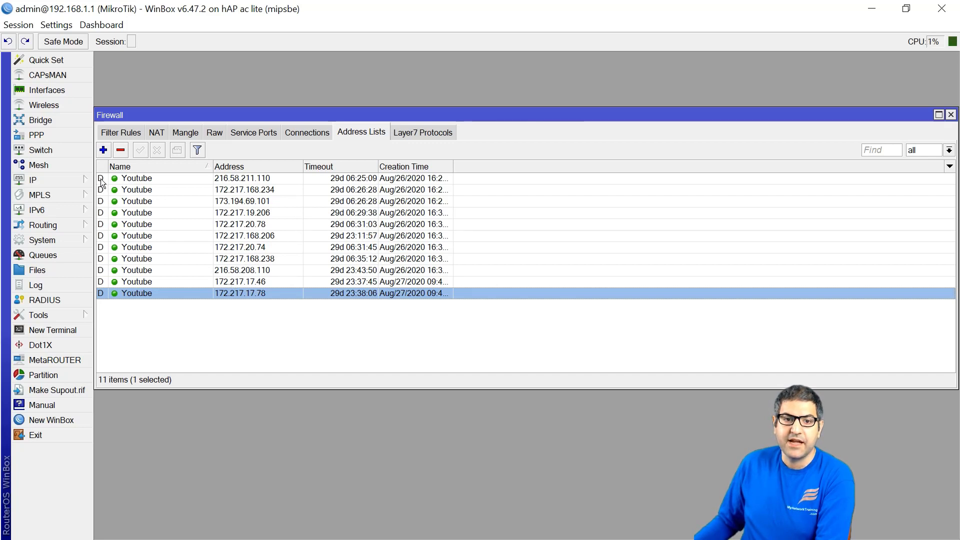
Point out the entries' remaining roughly 29-day timeouts, ending on 173.194.69.101.
{"action": "left_click", "coordinate": [335, 181]}
{"action": "left_click", "coordinate": [336, 192]}
{"action": "left_click", "coordinate": [337, 203]}
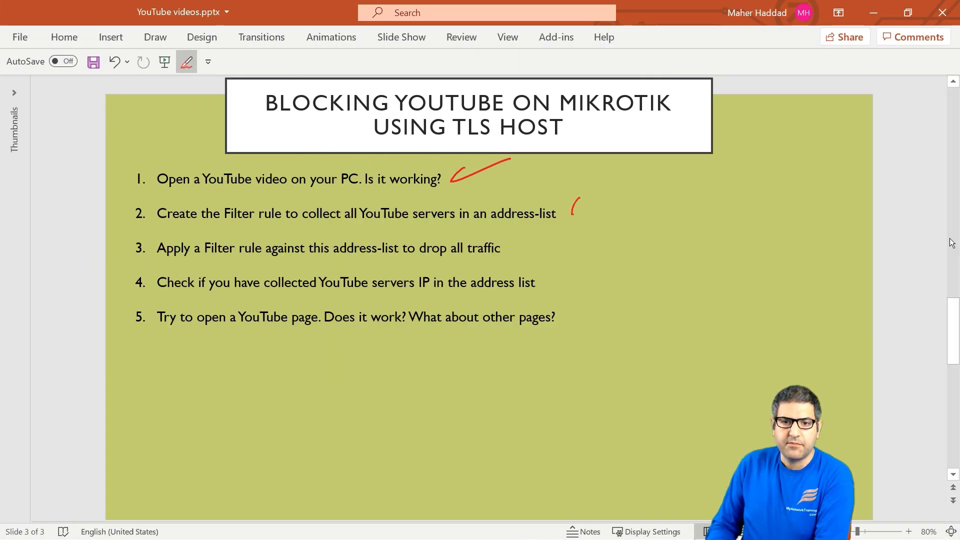
Draw a red check mark beside step 2 on the slide and return to WinBox.
{"action": "left_click_drag", "start_coordinate": [573, 215], "coordinate": [626, 191]}
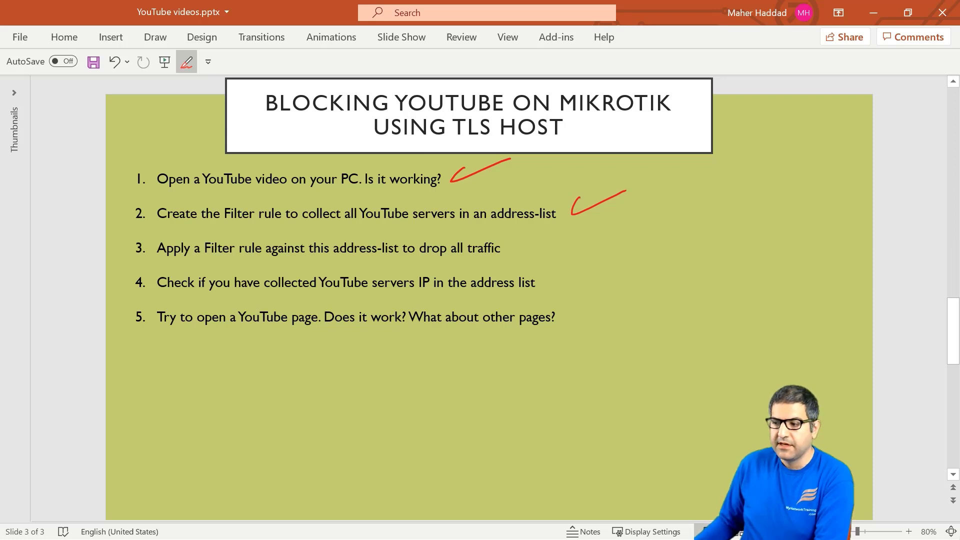
{"action": "key", "text": "alt+Tab"}
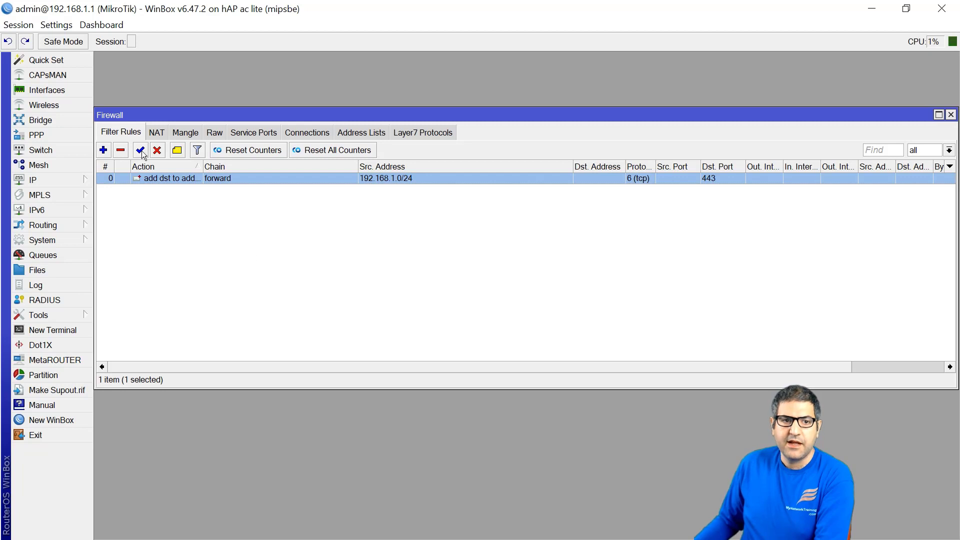
Add a new forward-chain rule matching Dst. Address List Youtube.
{"action": "left_click", "coordinate": [103, 150]}
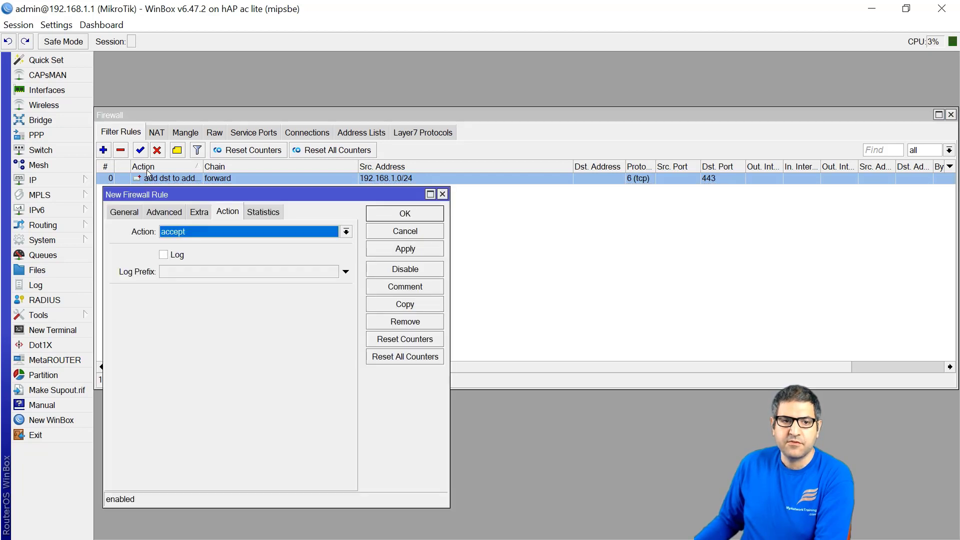
{"action": "left_click", "coordinate": [135, 208]}
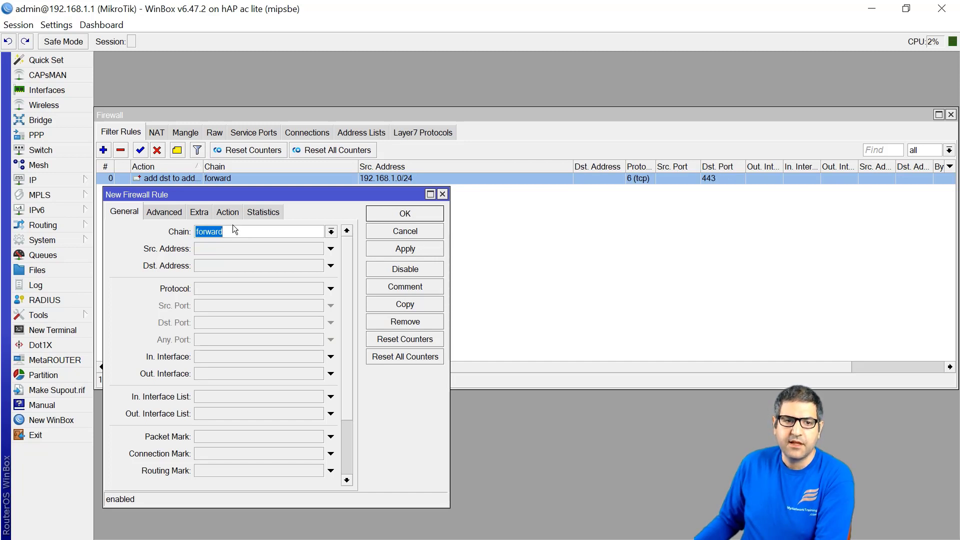
{"action": "left_click", "coordinate": [161, 213]}
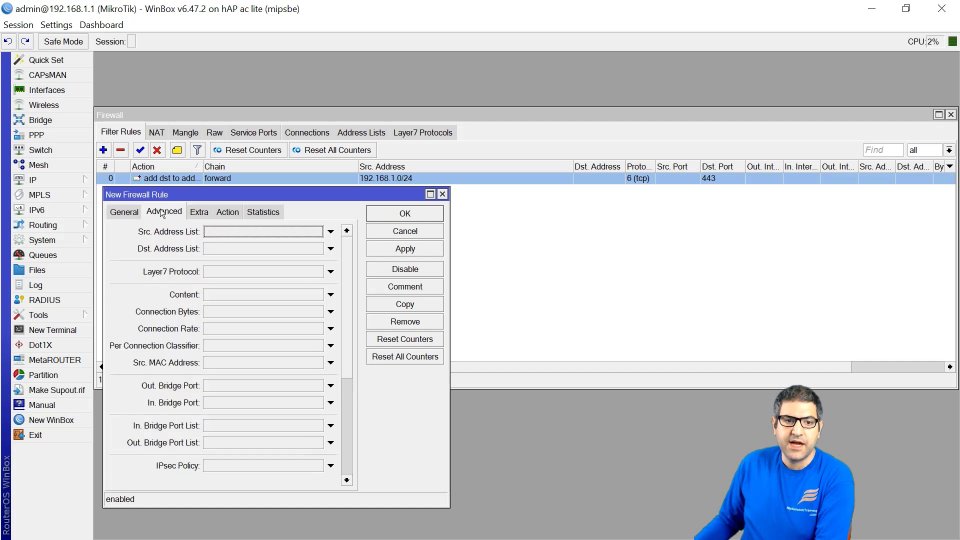
{"action": "left_click", "coordinate": [228, 248]}
{"action": "left_click", "coordinate": [317, 248]}
{"action": "left_click", "coordinate": [284, 261]}
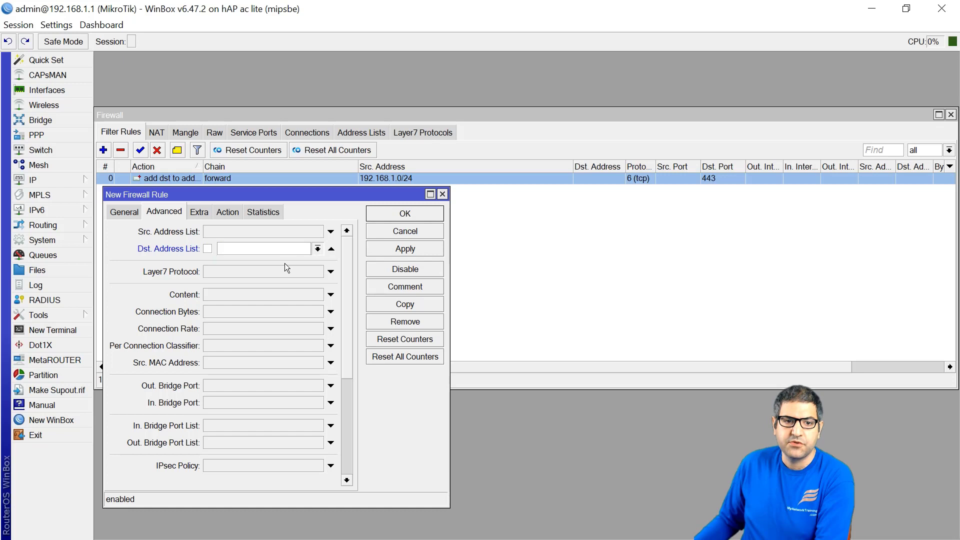
{"action": "left_click", "coordinate": [119, 213]}
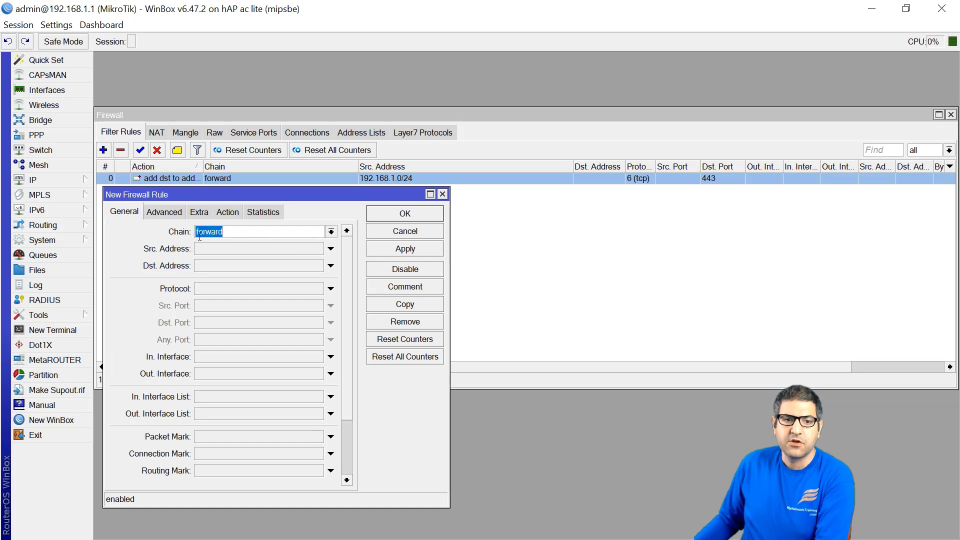
{"action": "left_click", "coordinate": [172, 212]}
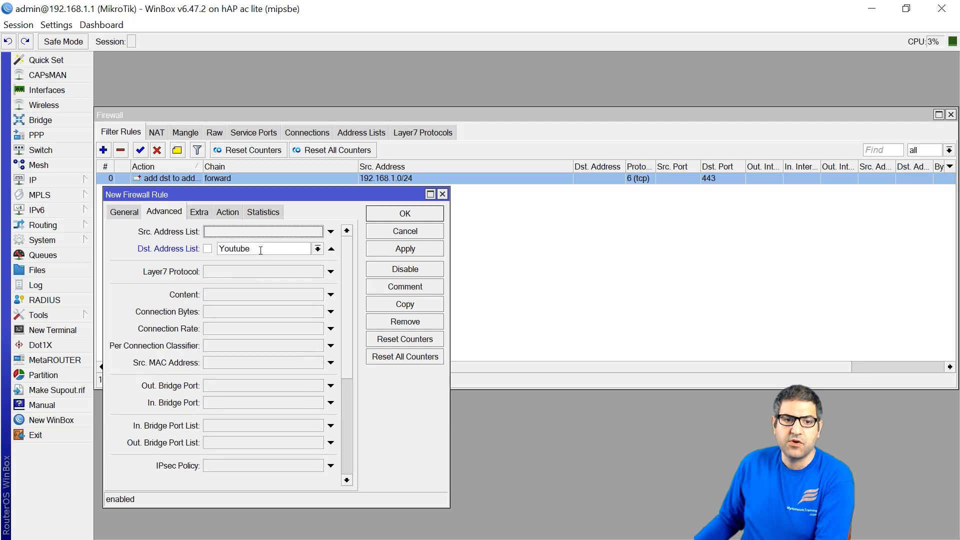
{"action": "double_click", "coordinate": [235, 249]}
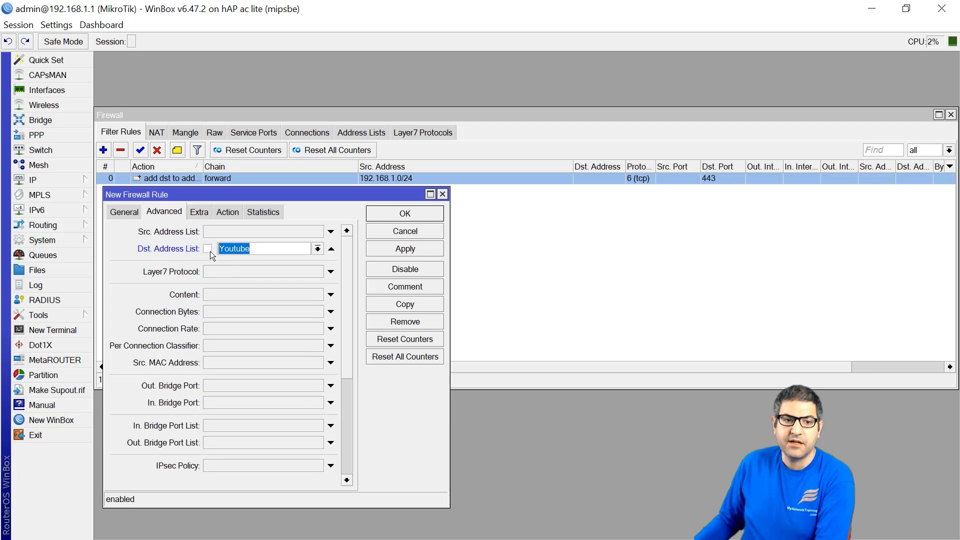
Set the rule's action to drop and save it as rule 1.
{"action": "left_click", "coordinate": [238, 209]}
{"action": "left_click", "coordinate": [238, 232]}
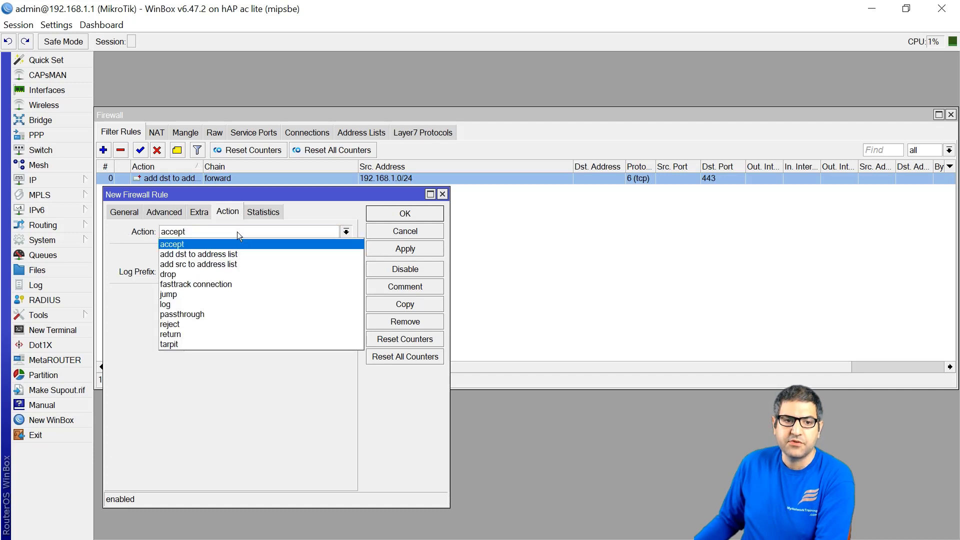
{"action": "left_click", "coordinate": [223, 271]}
{"action": "left_click", "coordinate": [401, 216]}
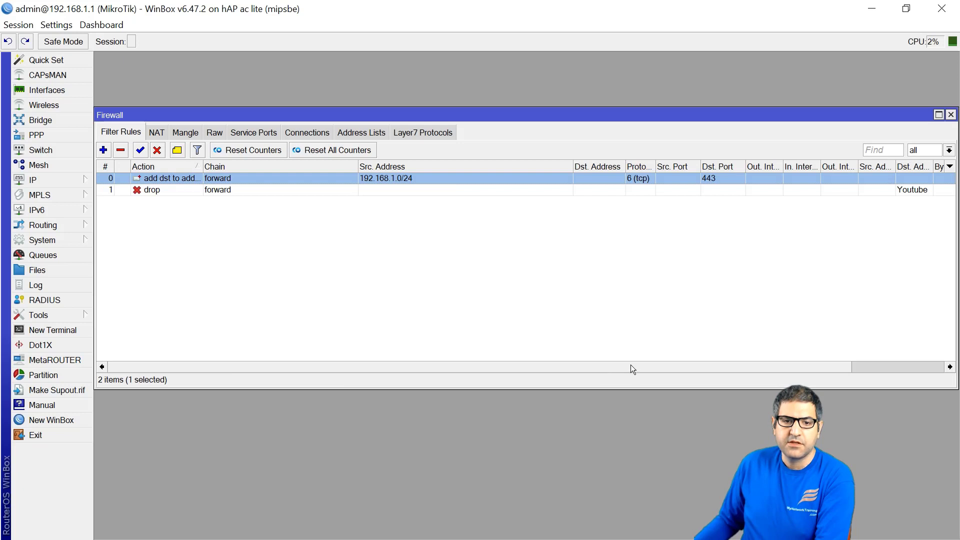
Show the 11 collected YouTube addresses in Address Lists and tick step 4 on the slide.
{"action": "left_click_drag", "start_coordinate": [636, 368], "coordinate": [601, 374]}
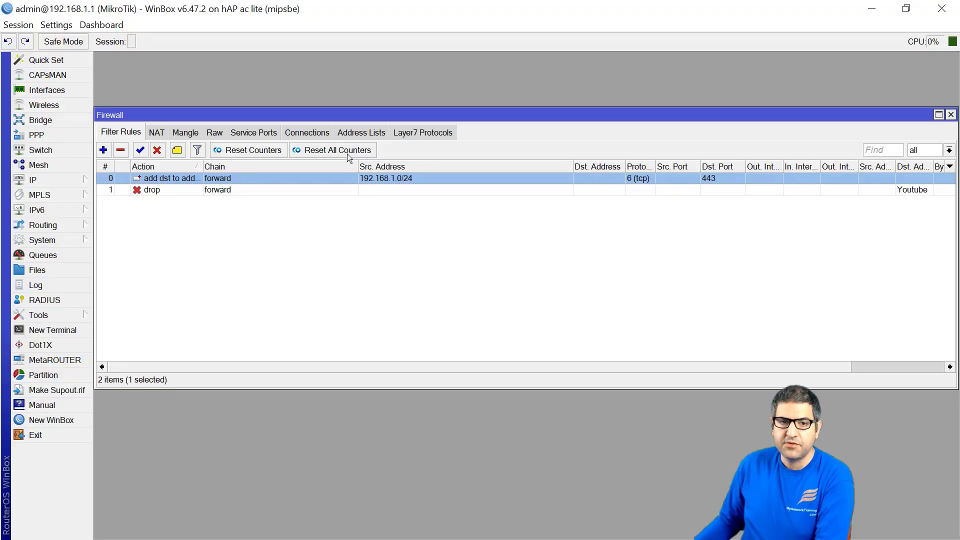
{"action": "left_click", "coordinate": [360, 133]}
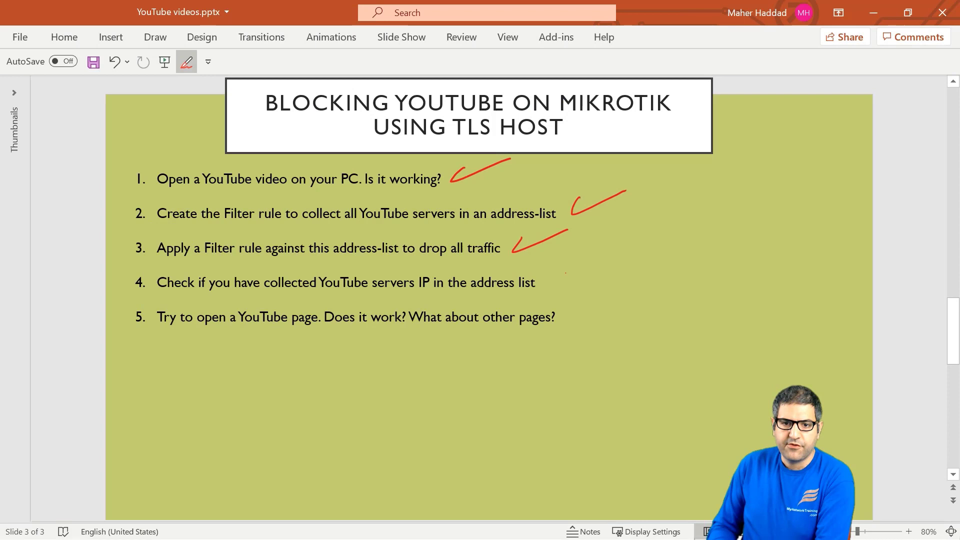
{"action": "left_click_drag", "start_coordinate": [556, 274], "coordinate": [613, 257]}
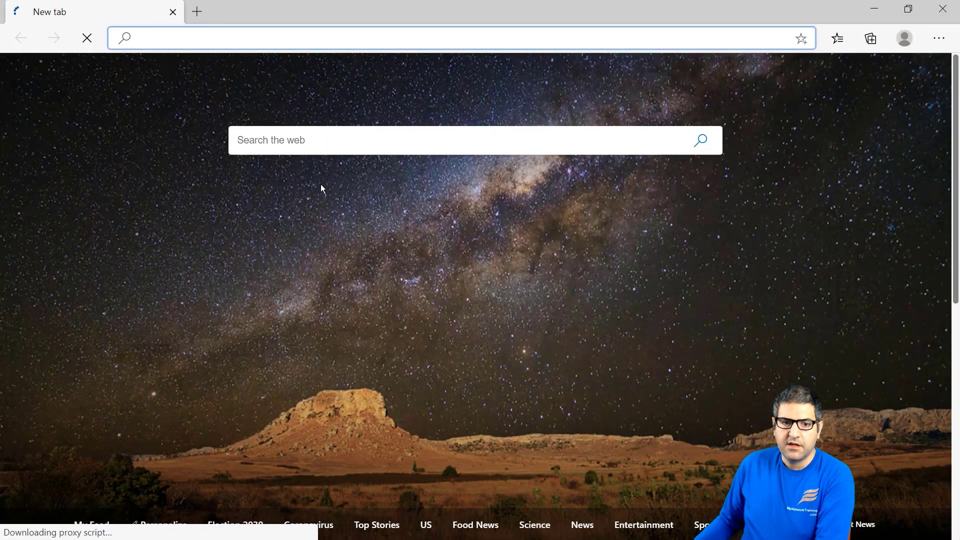
Test in Edge that YouTube is blocked while Facebook and linkedin.com still load.
{"action": "left_click", "coordinate": [293, 403]}
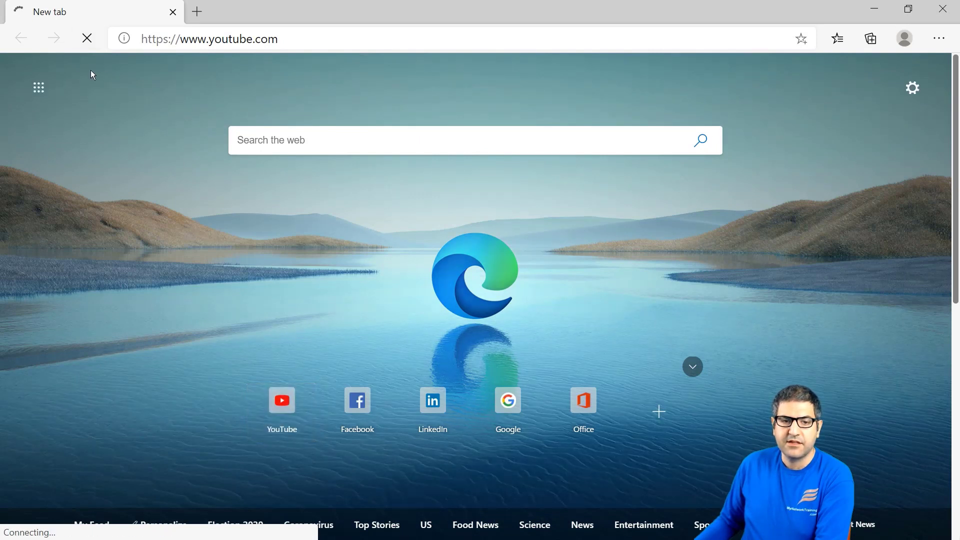
{"action": "left_click", "coordinate": [197, 11]}
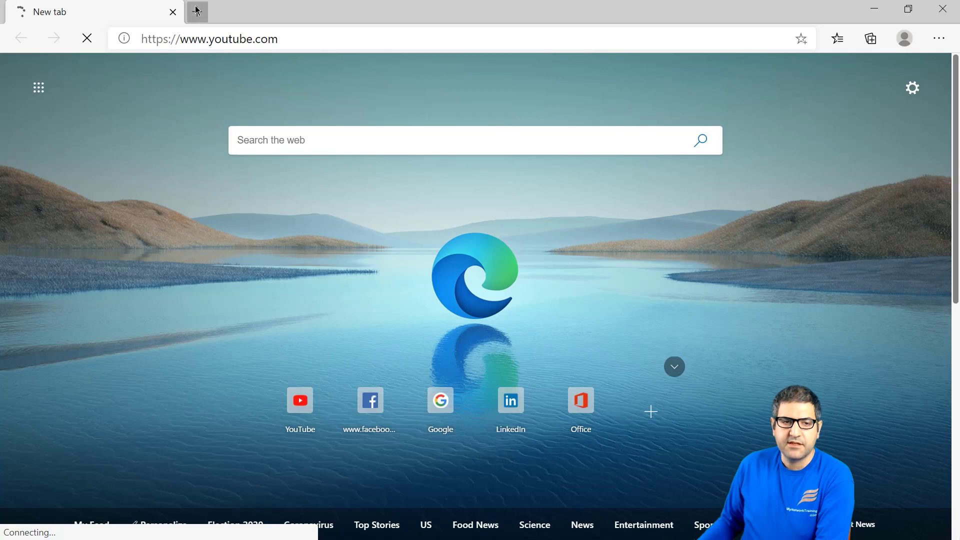
{"action": "left_click", "coordinate": [370, 398]}
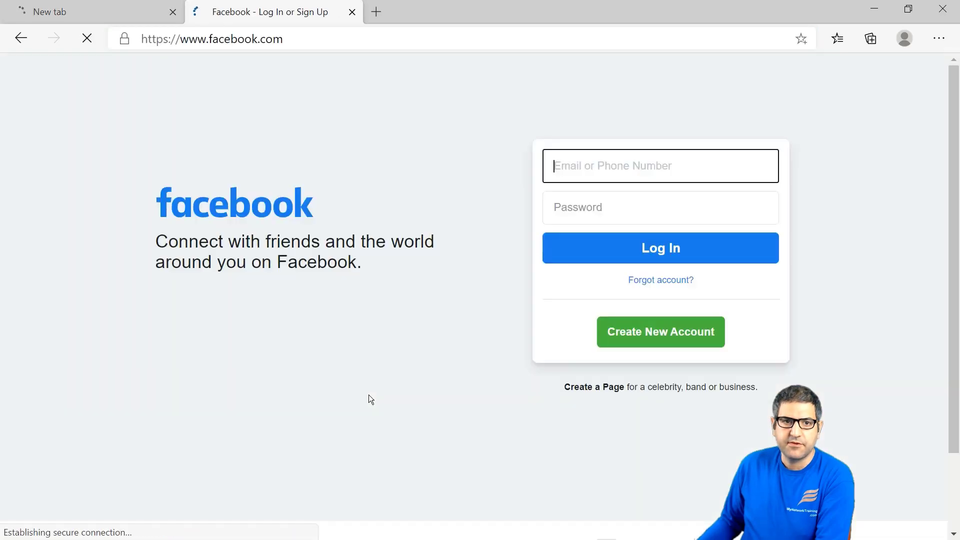
{"action": "left_click", "coordinate": [376, 11]}
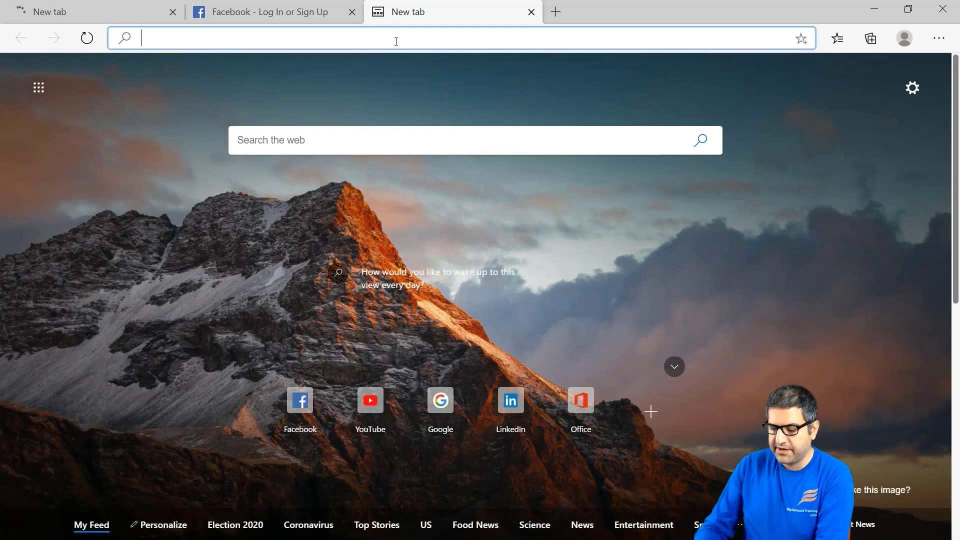
{"action": "type", "text": "linkedin"}
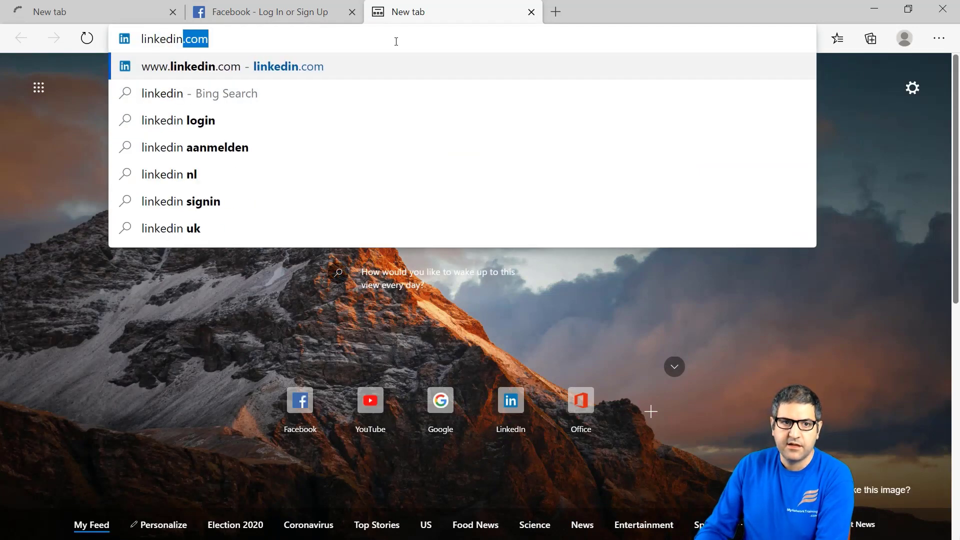
{"action": "key", "text": "Return"}
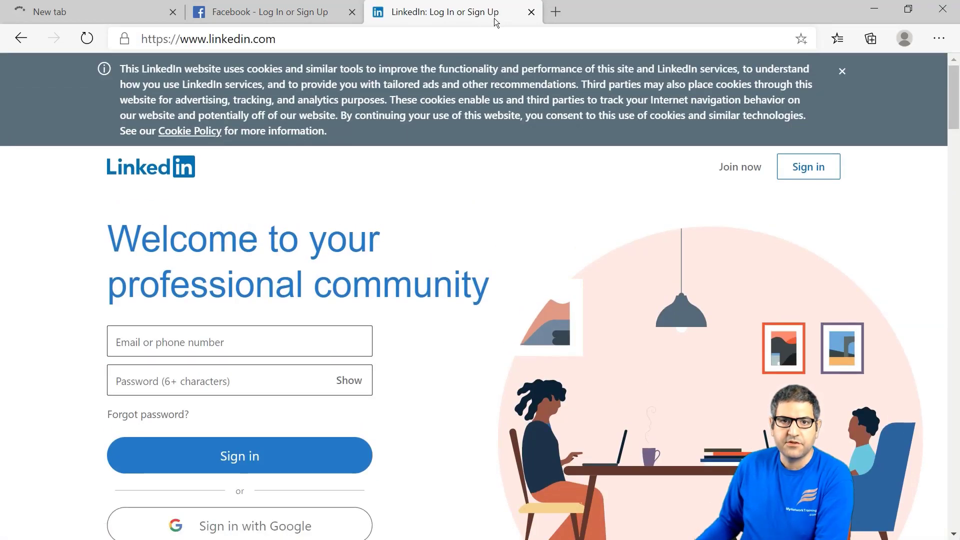
Close the LinkedIn and Facebook tabs, minimize Edge and return to WinBox.
{"action": "left_click", "coordinate": [532, 12]}
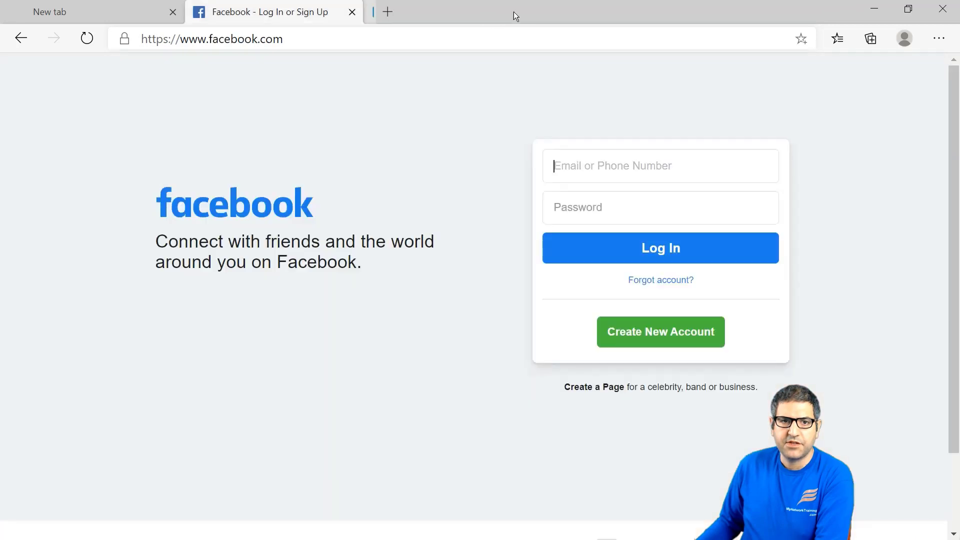
{"action": "left_click", "coordinate": [352, 12]}
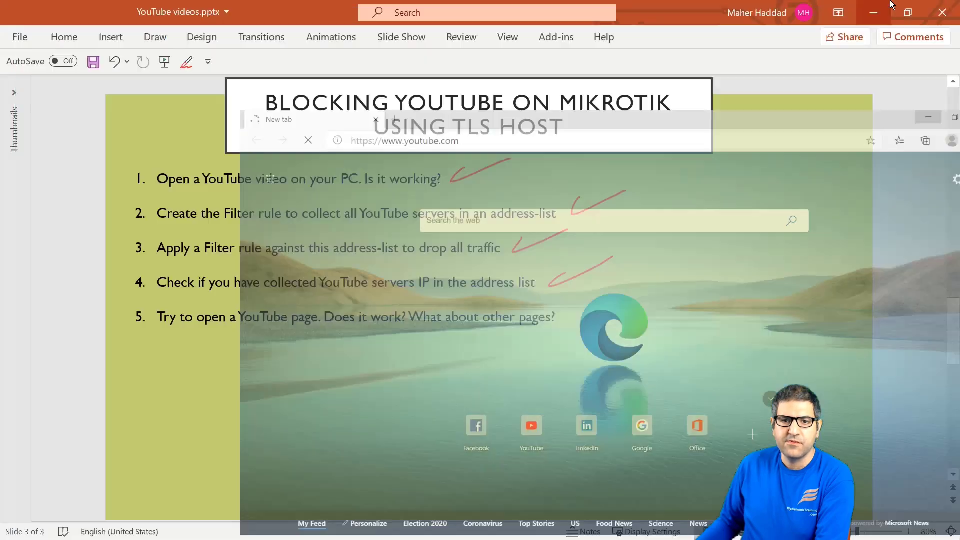
{"action": "left_click", "coordinate": [891, 5]}
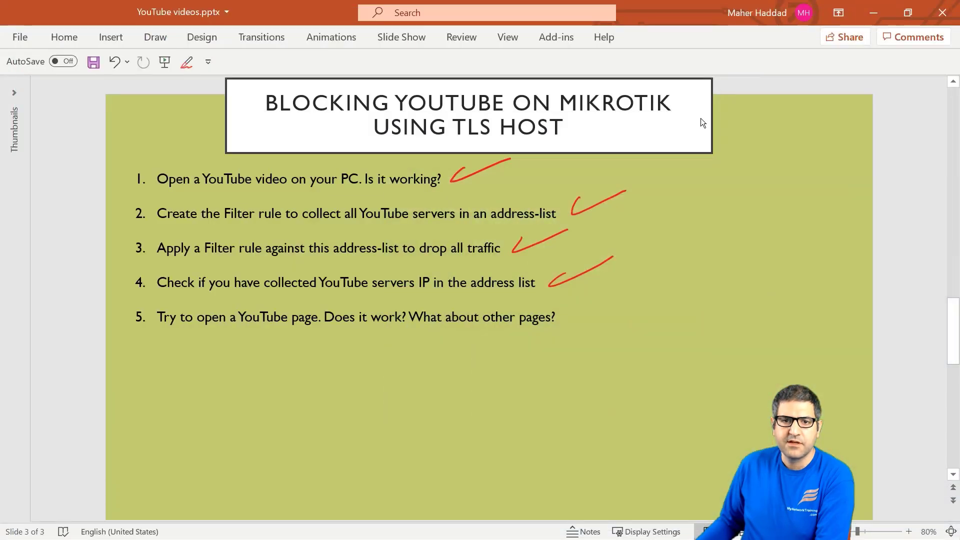
{"action": "key", "text": "alt+Tab"}
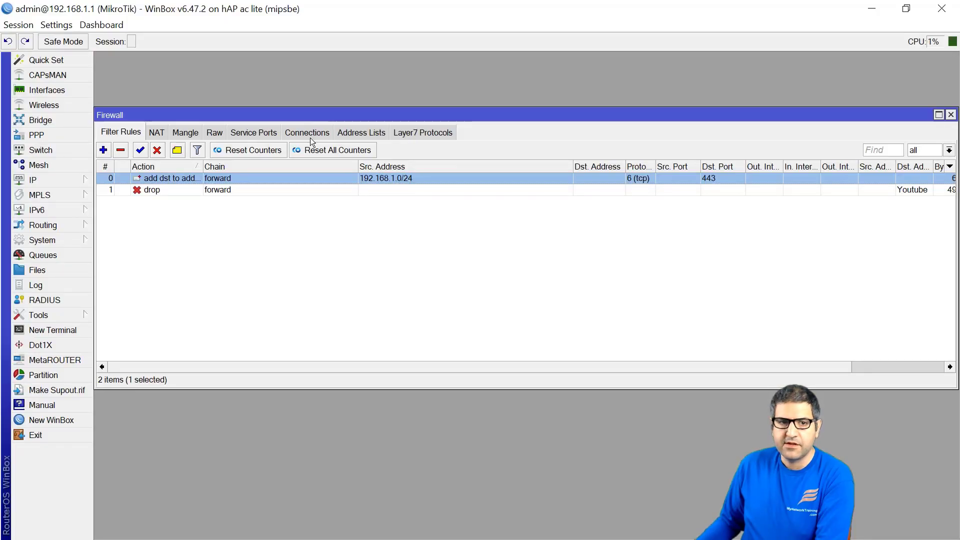
Select the YouTube drop rule to watch its counters reach 124 packets, then show the empty Layer7 Protocols list.
{"action": "left_click", "coordinate": [308, 370]}
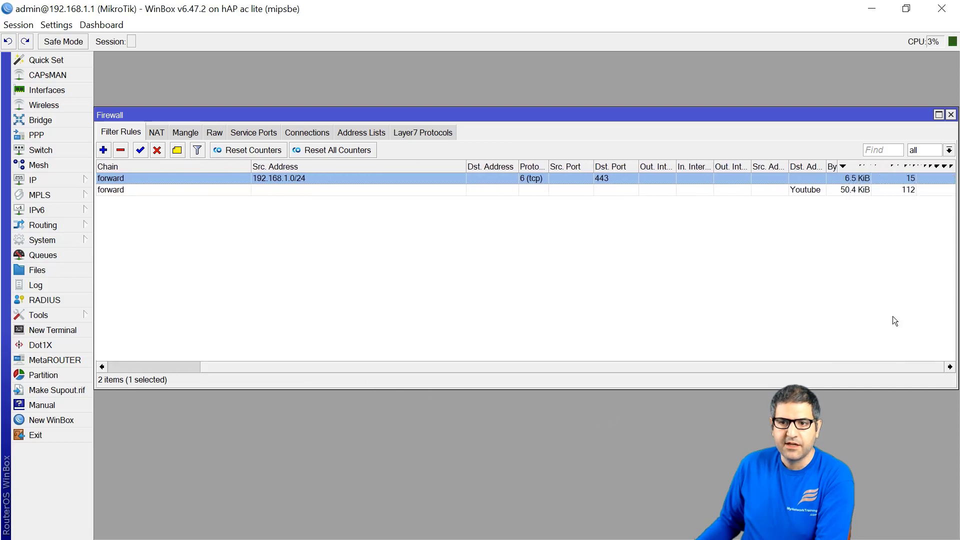
{"action": "left_click", "coordinate": [851, 189]}
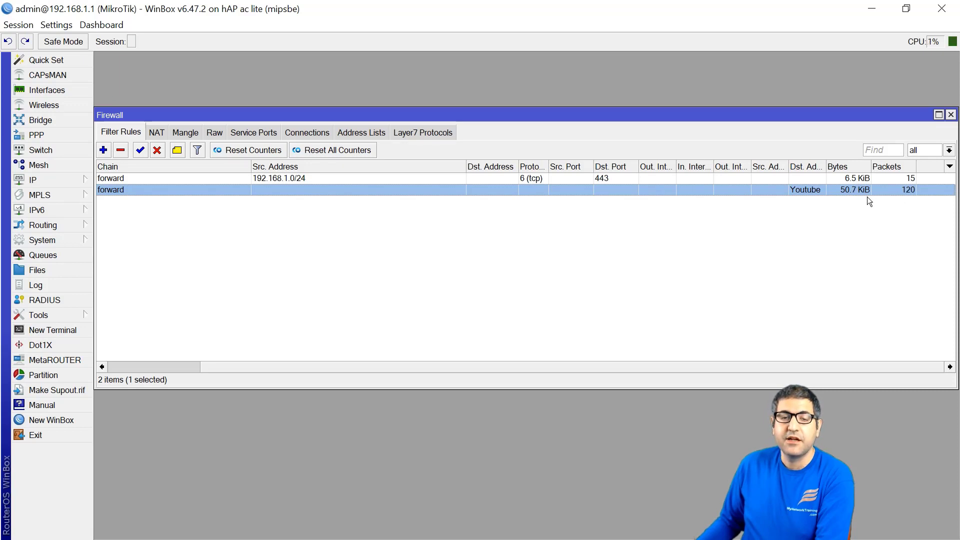
{"action": "left_click", "coordinate": [805, 367]}
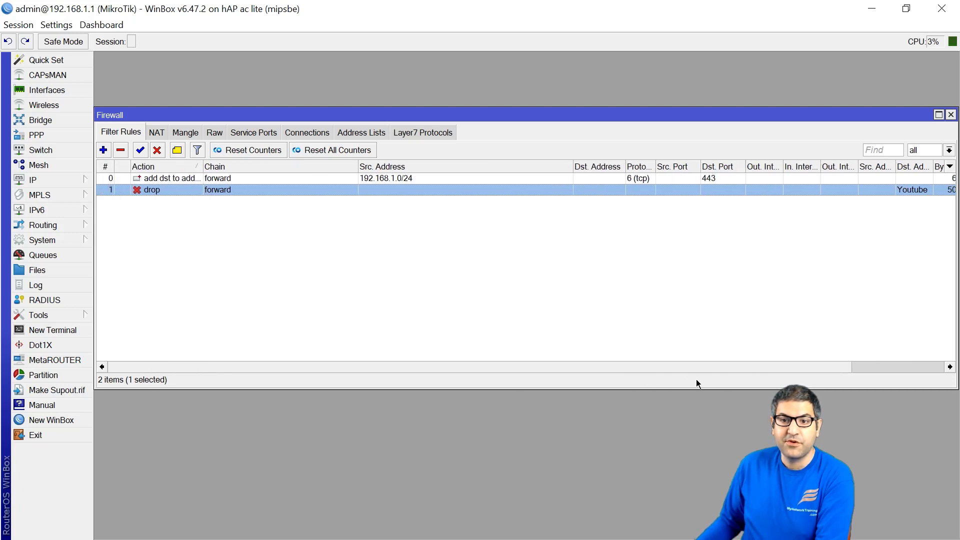
{"action": "left_click", "coordinate": [795, 367]}
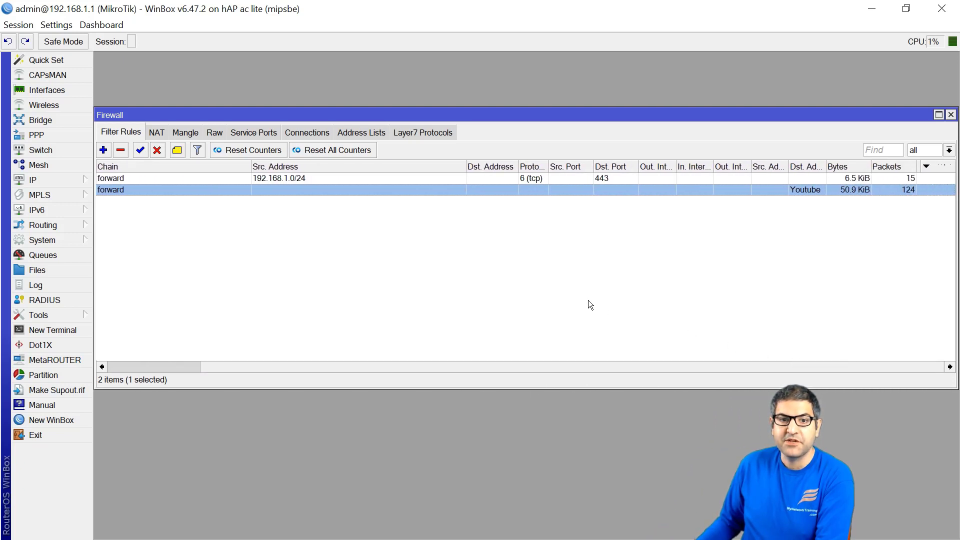
{"action": "left_click", "coordinate": [418, 134]}
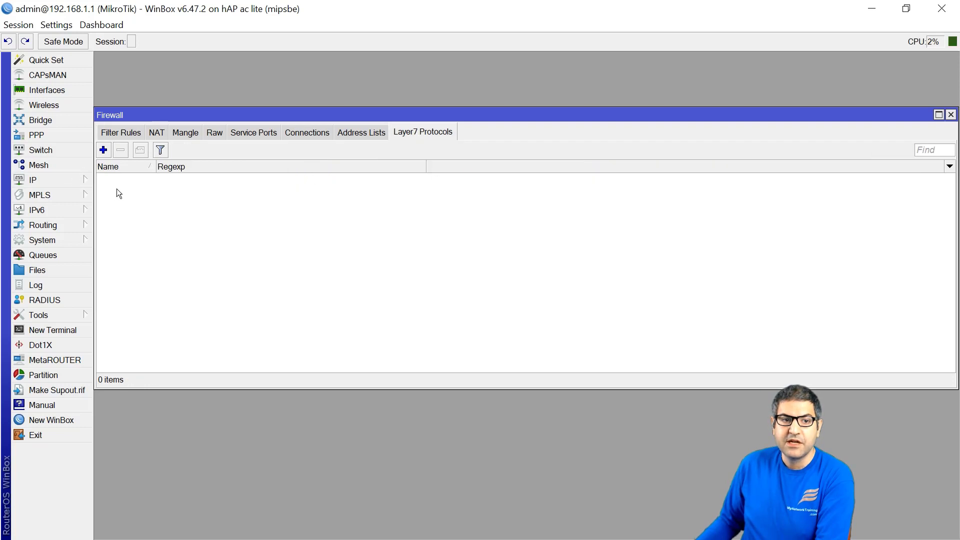
Add a blank Layer7 protocol, then return to Filter Rules where the drop rule shows 147 packets.
{"action": "left_click", "coordinate": [103, 150]}
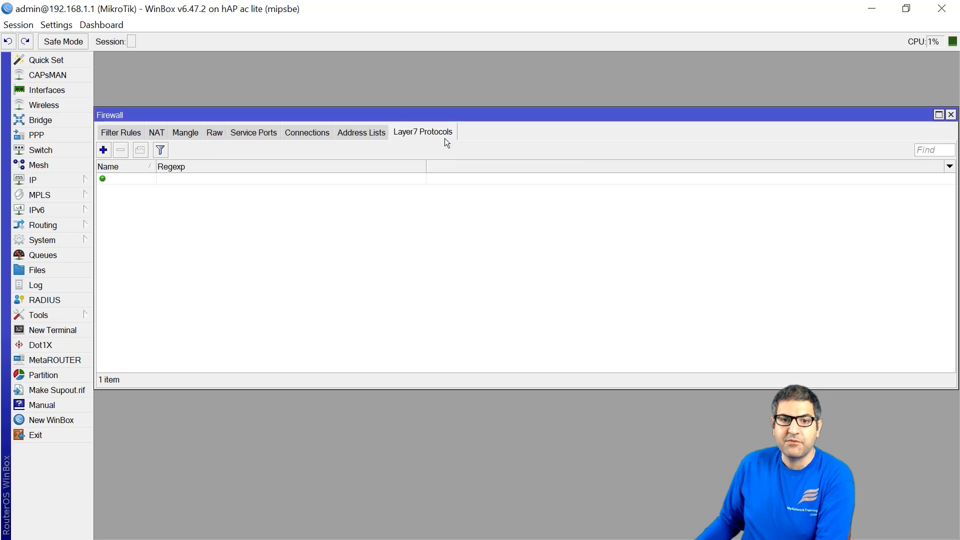
{"action": "left_click", "coordinate": [428, 144]}
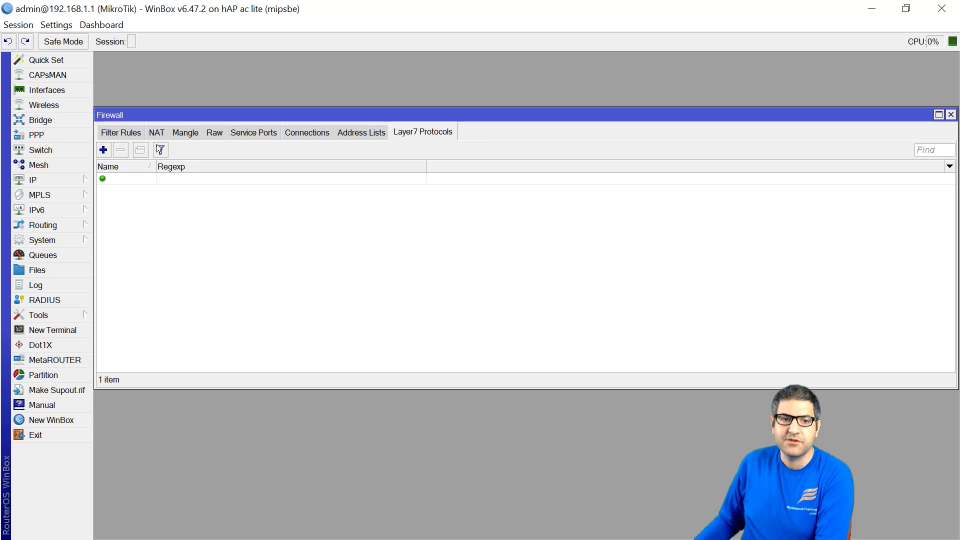
{"action": "left_click", "coordinate": [121, 132]}
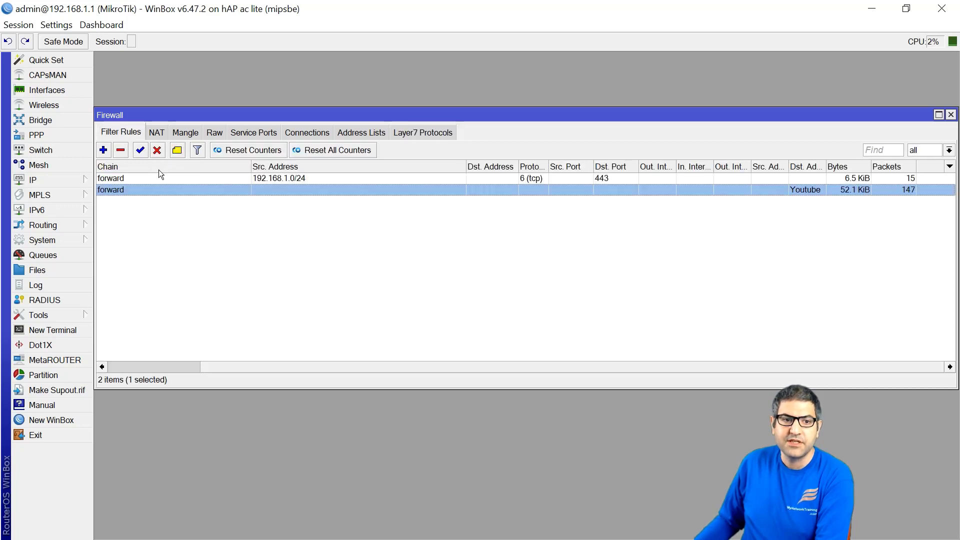
Review rule 0's General and Advanced settings, close the dialog, and select the YouTube drop rule.
{"action": "left_click", "coordinate": [248, 367]}
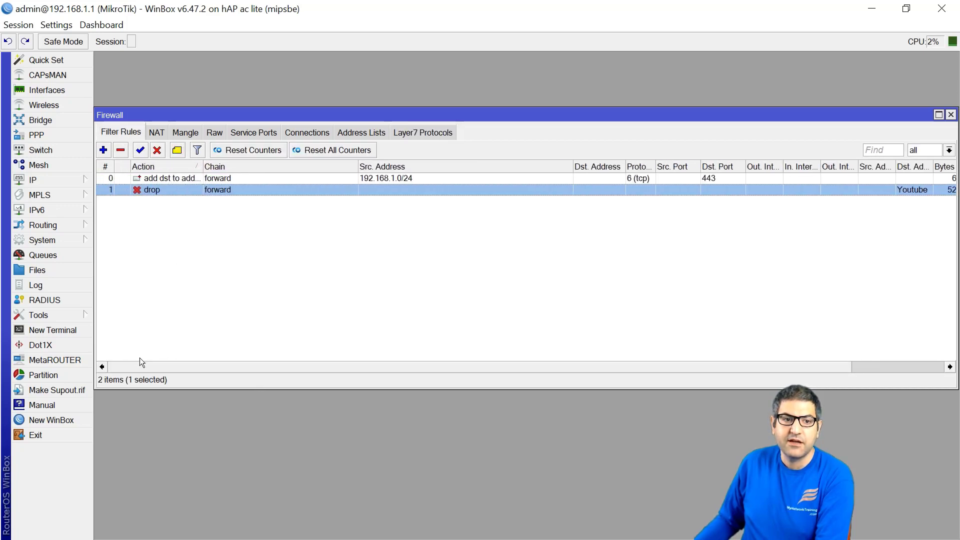
{"action": "double_click", "coordinate": [166, 178]}
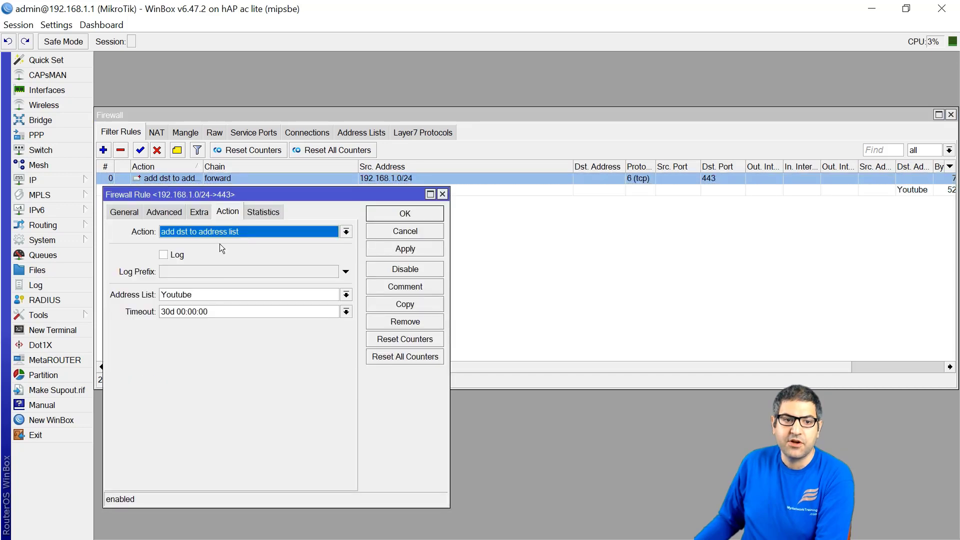
{"action": "left_click", "coordinate": [169, 210]}
{"action": "left_click", "coordinate": [124, 211]}
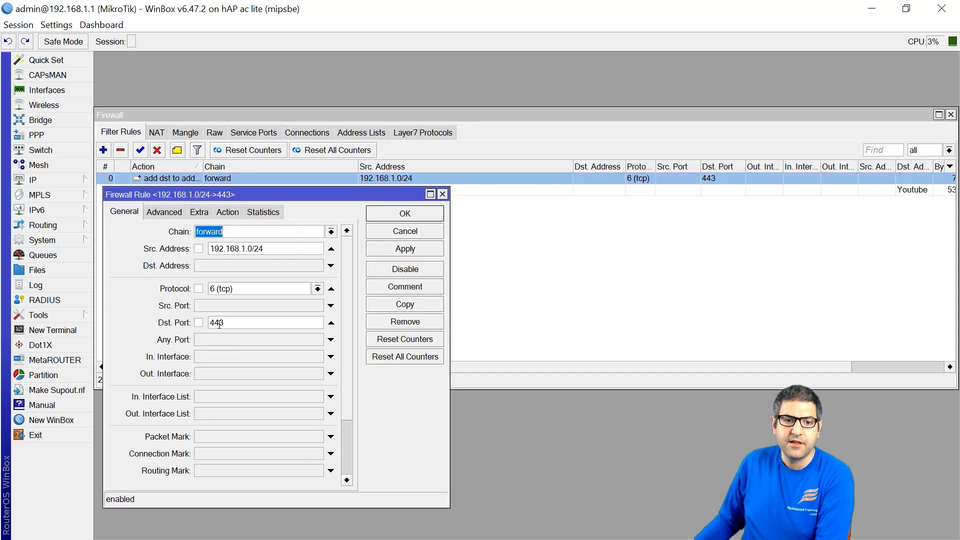
{"action": "left_click", "coordinate": [164, 211]}
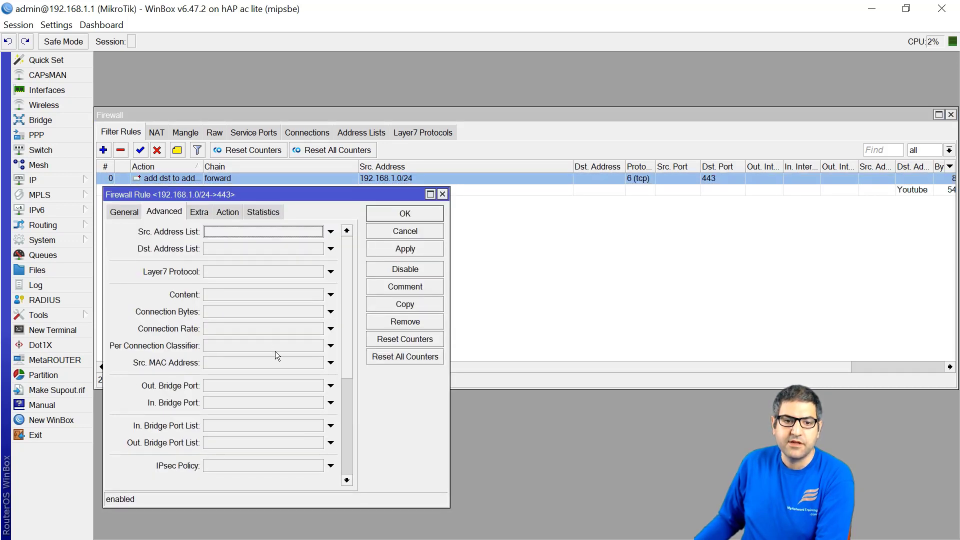
{"action": "scroll", "coordinate": [348, 369], "scroll_direction": "down", "scroll_amount": 5}
{"action": "scroll", "coordinate": [349, 370], "scroll_direction": "up", "scroll_amount": 5}
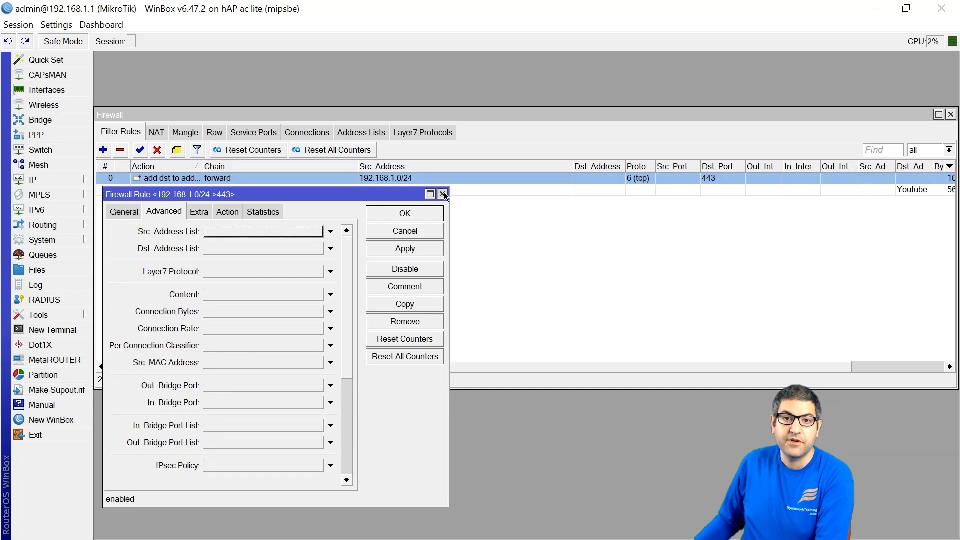
{"action": "left_click", "coordinate": [443, 194]}
{"action": "left_click", "coordinate": [140, 189]}
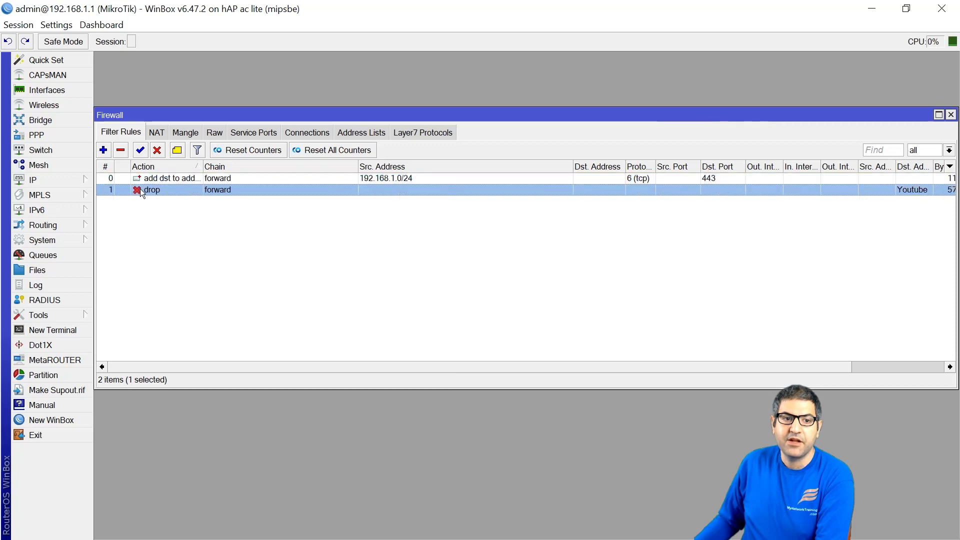